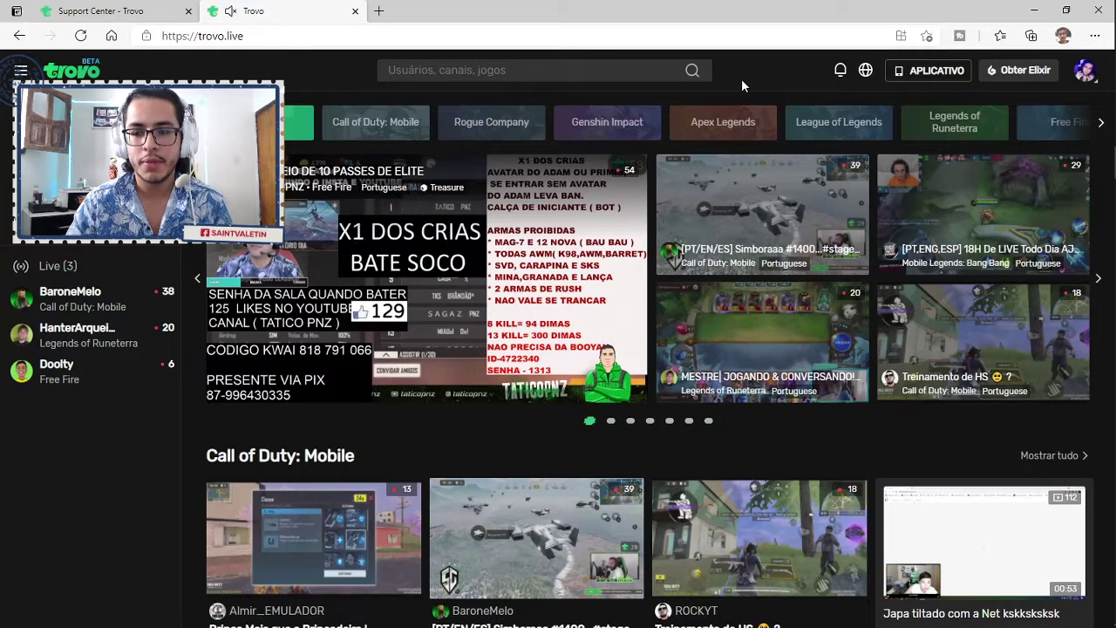
# Step: Open the channel's stream schedule (Programação) page in Creator Studio
pyautogui.click(1083, 77)
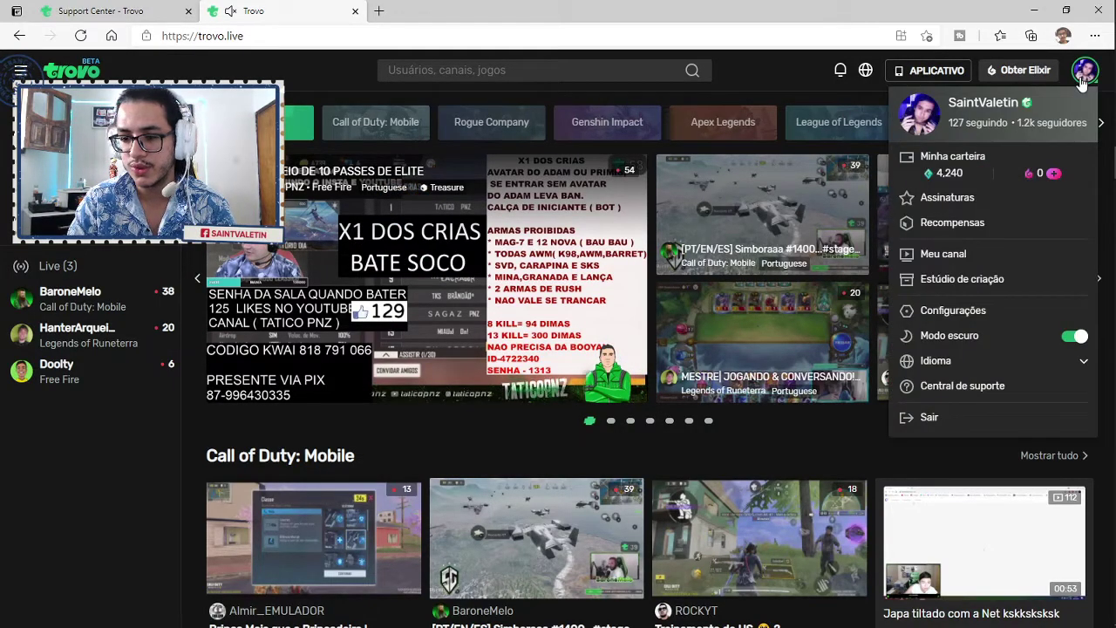
pyautogui.click(961, 281)
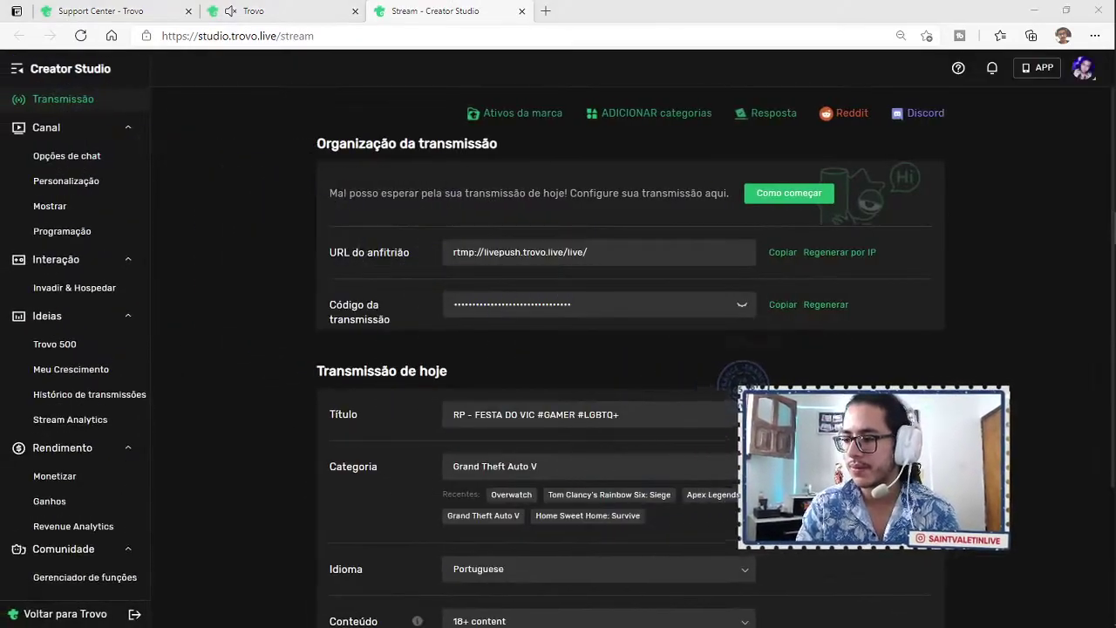
pyautogui.click(76, 235)
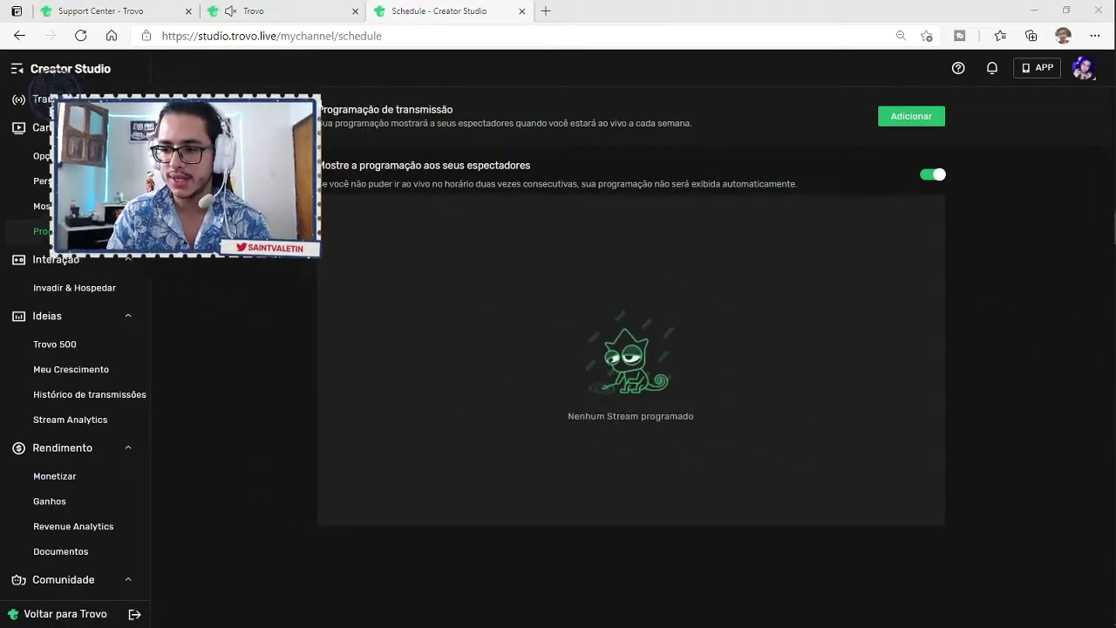
# Step: Switch the option that shows the schedule to viewers off and back on
pyautogui.click(707, 320)
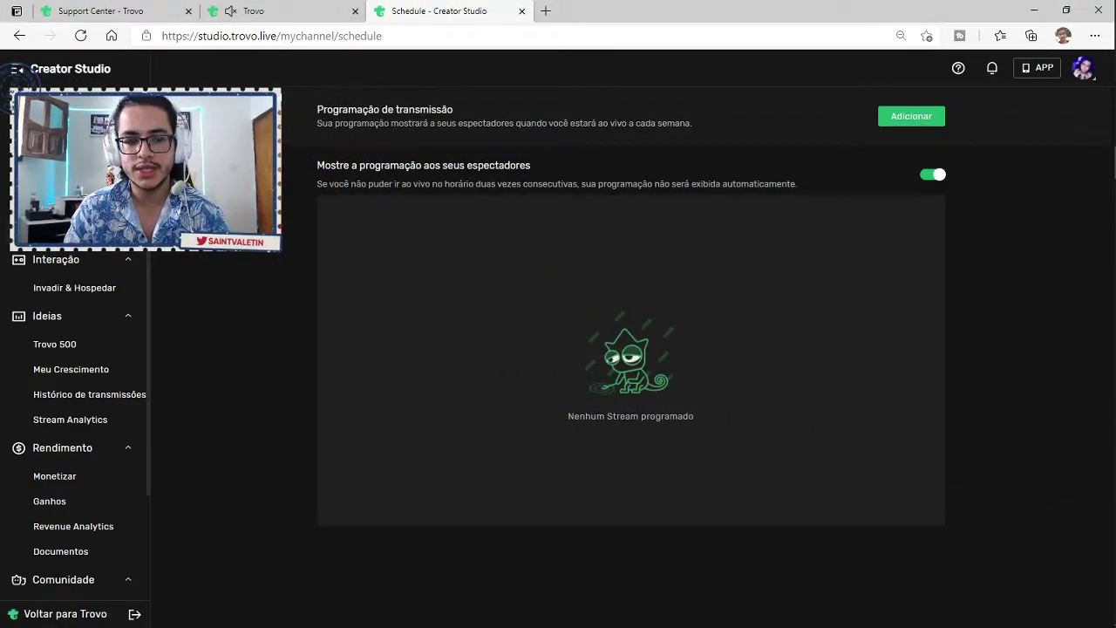
pyautogui.click(925, 176)
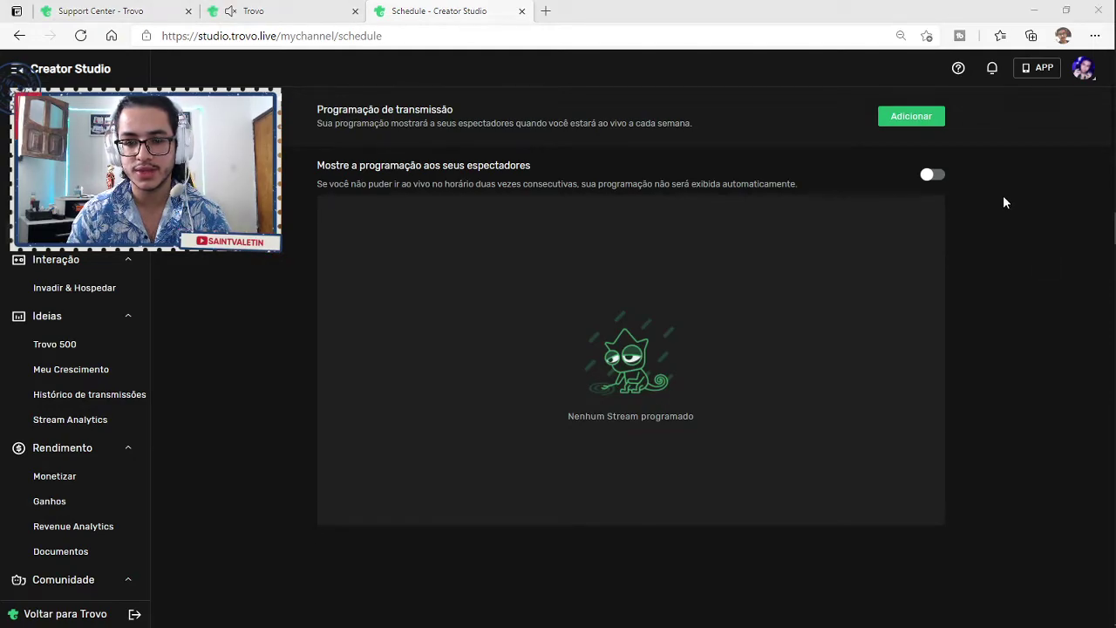
pyautogui.click(933, 174)
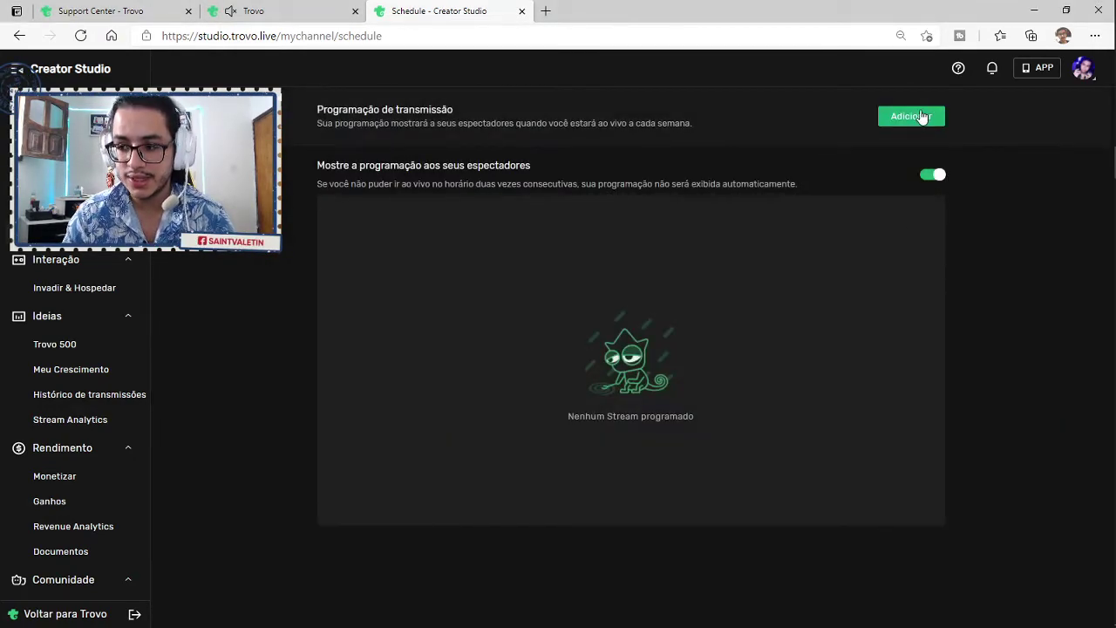
# Step: Start a new stream schedule entry with a start time of 14:00 and an end time of 20:00
pyautogui.click(923, 118)
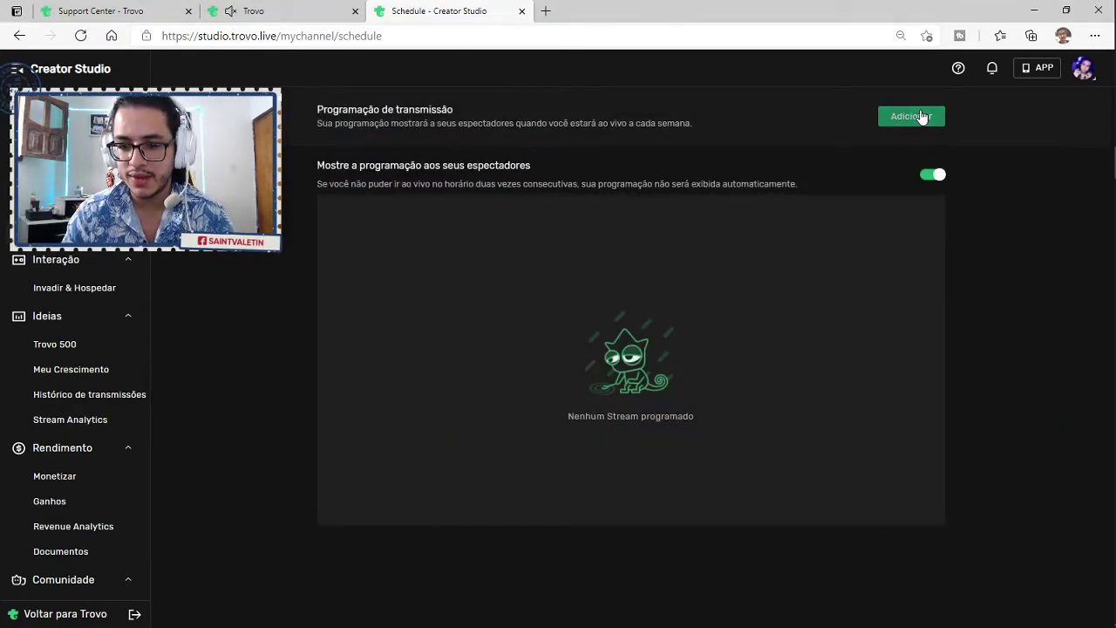
pyautogui.click(886, 116)
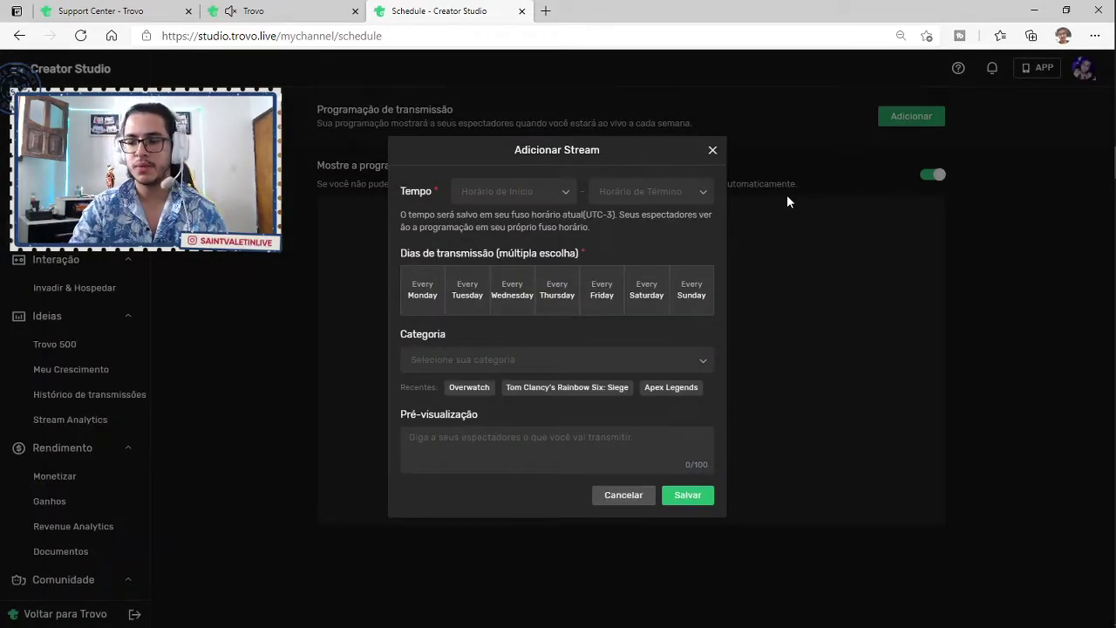
pyautogui.click(527, 200)
pyautogui.scroll(-3, 500, 296)
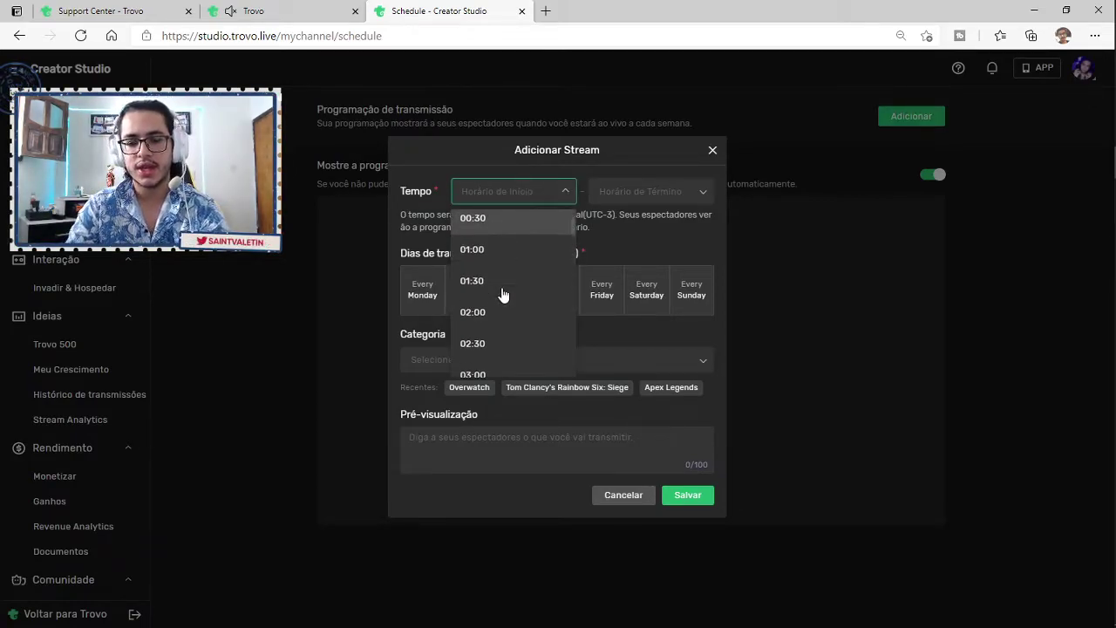
pyautogui.scroll(-15, 500, 300)
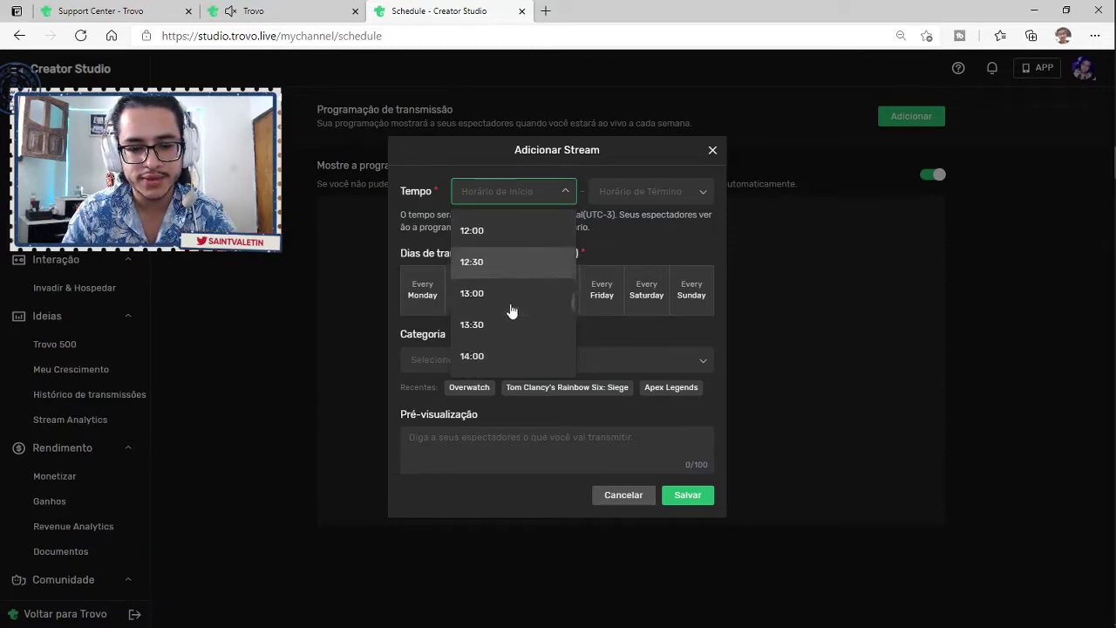
pyautogui.click(505, 305)
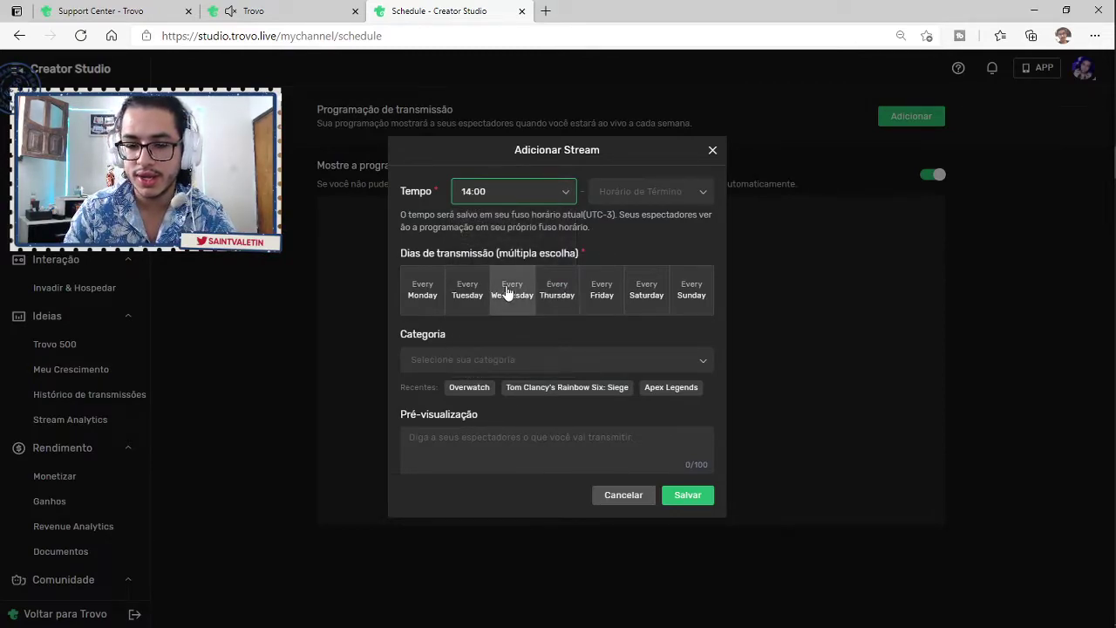
pyautogui.click(647, 190)
pyautogui.scroll(-10, 653, 278)
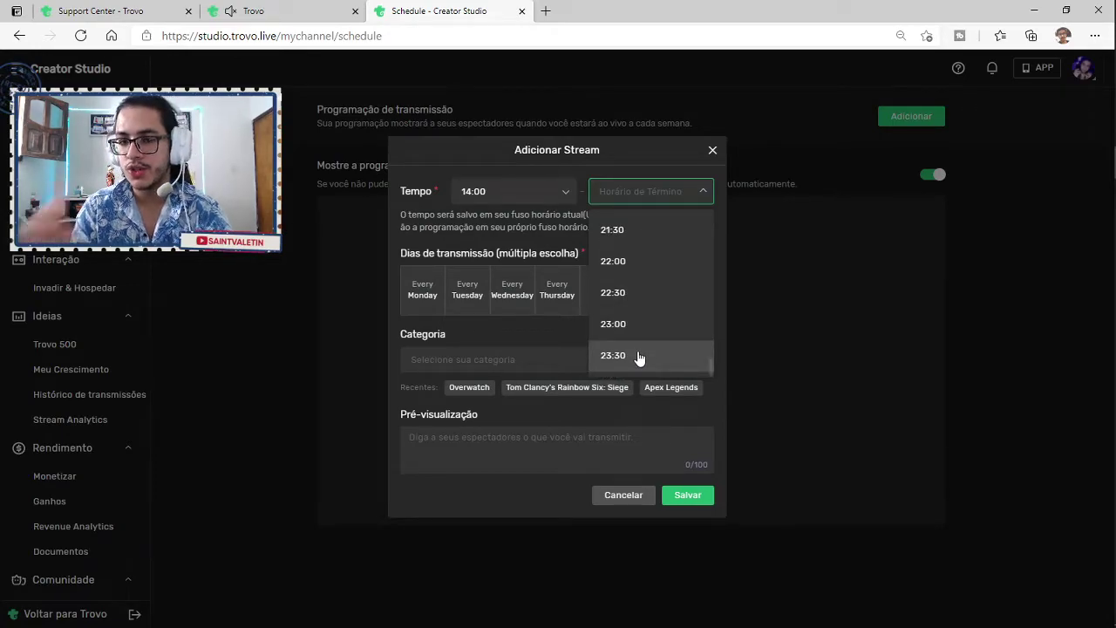
pyautogui.scroll(4, 642, 331)
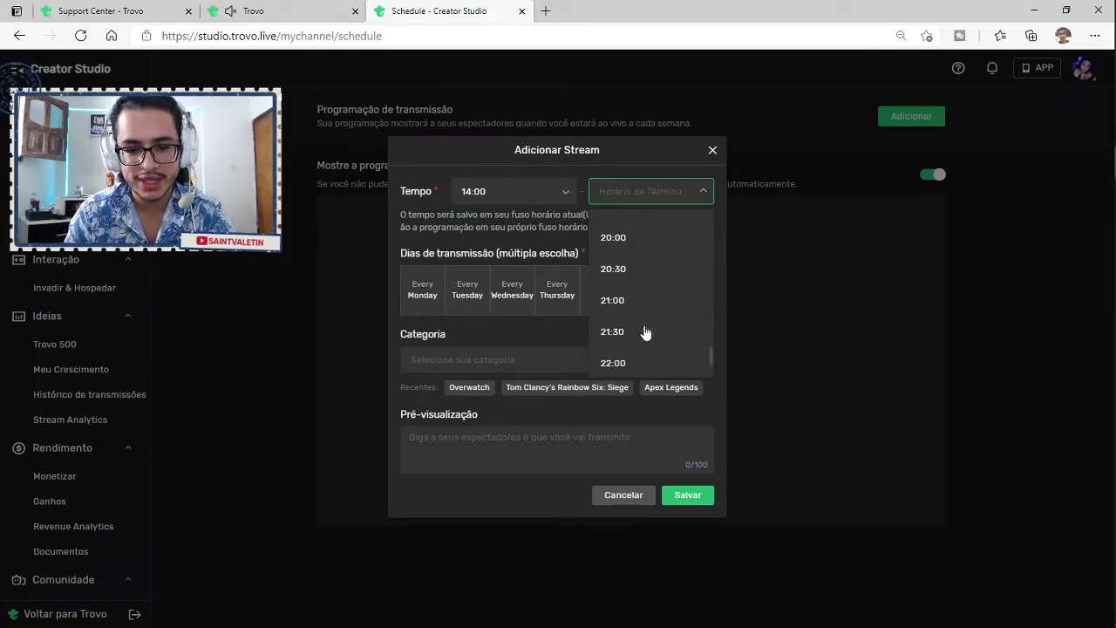
pyautogui.click(637, 286)
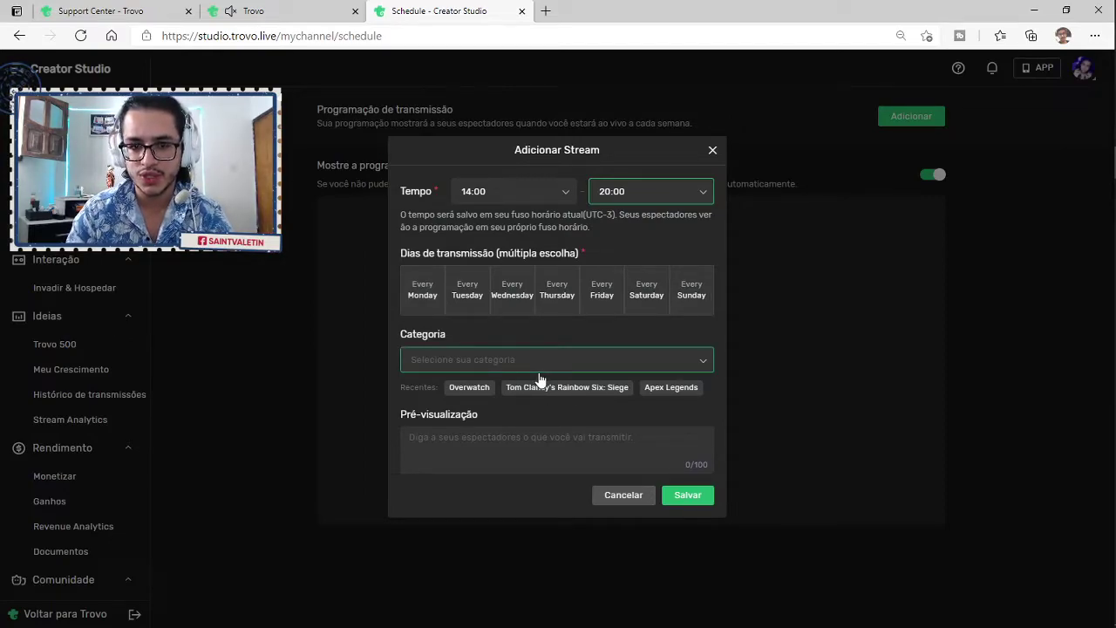
# Step: Select all seven days, Monday through Sunday, for the stream and set its category to Apex Legends
pyautogui.click(422, 289)
pyautogui.click(468, 289)
pyautogui.click(512, 289)
pyautogui.click(557, 292)
pyautogui.click(603, 290)
pyautogui.click(649, 289)
pyautogui.click(691, 293)
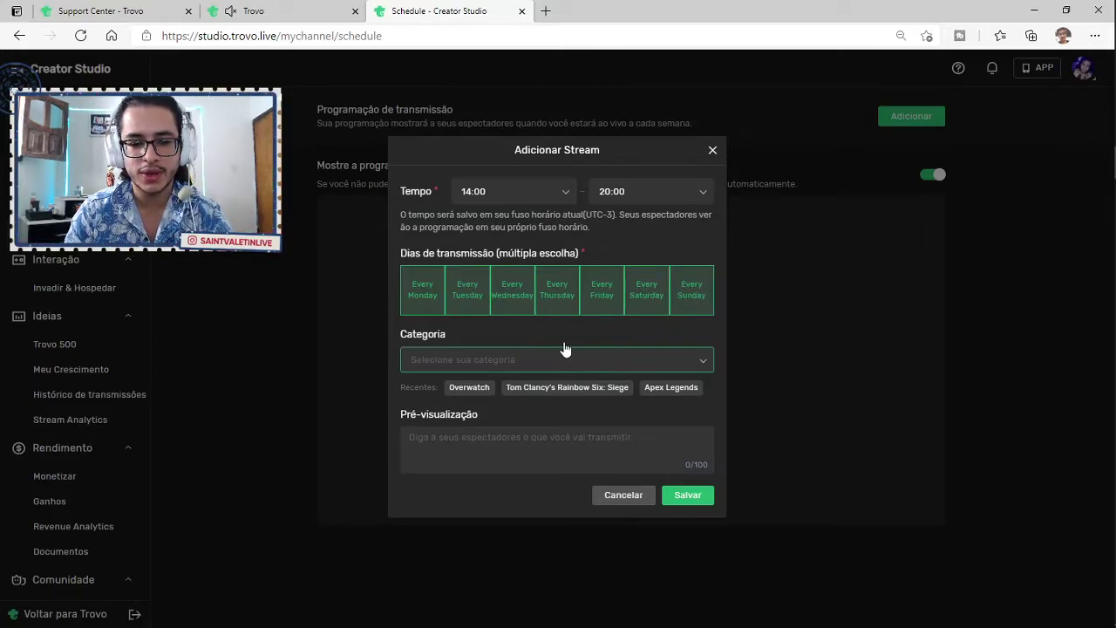
pyautogui.write('apex')
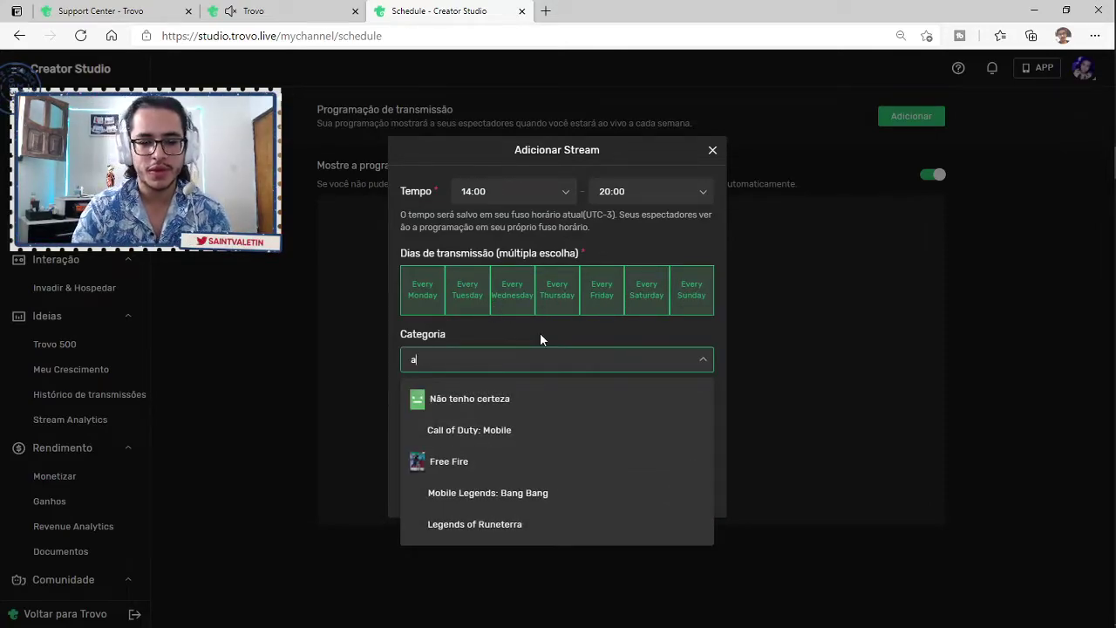
pyautogui.click(509, 393)
# Step: Enter the preview text "Eu vou começar jogando um Apex Legends, e dependendo do desenvolver da live, outros jogos."
pyautogui.click(529, 452)
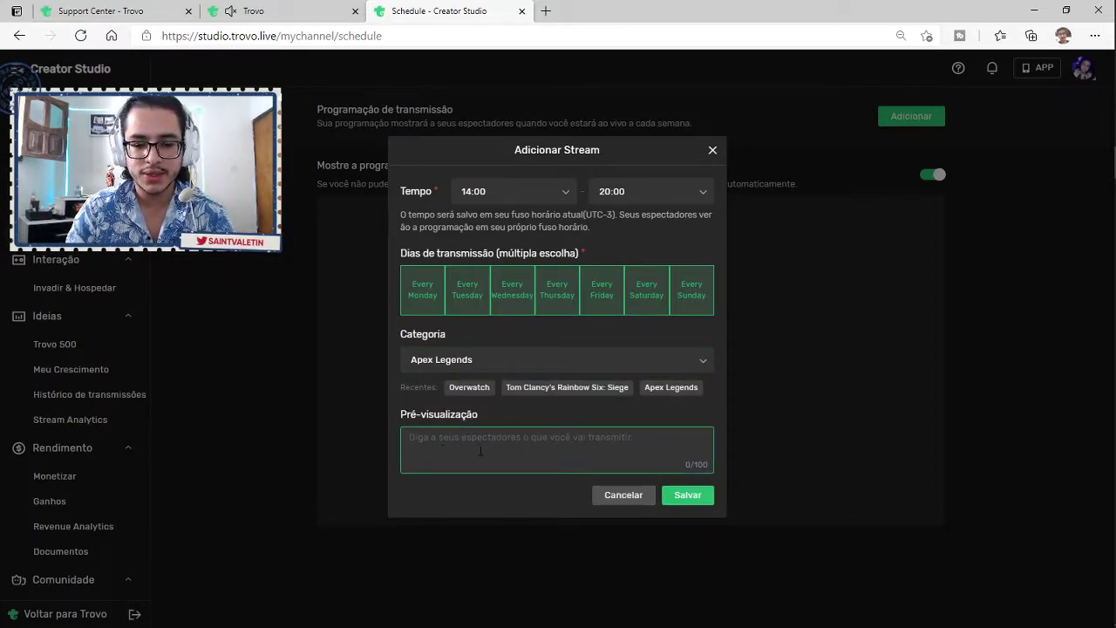
pyautogui.write('E')
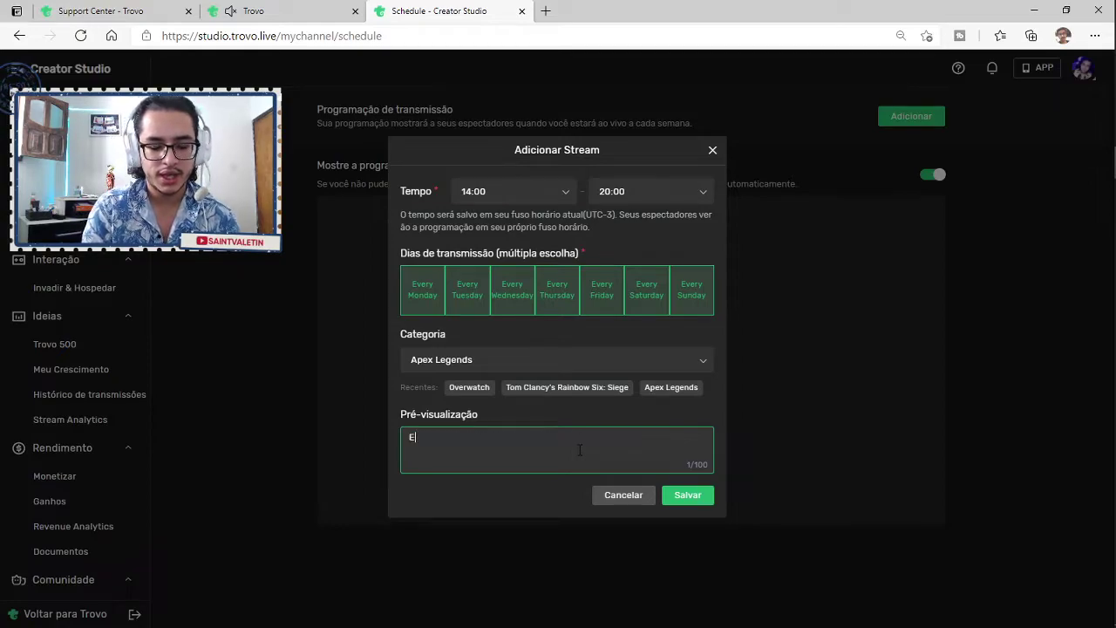
pyautogui.write('u vou começar jogando um Apex Legends, e dependendo do desenvolver da live, outros jogos.')
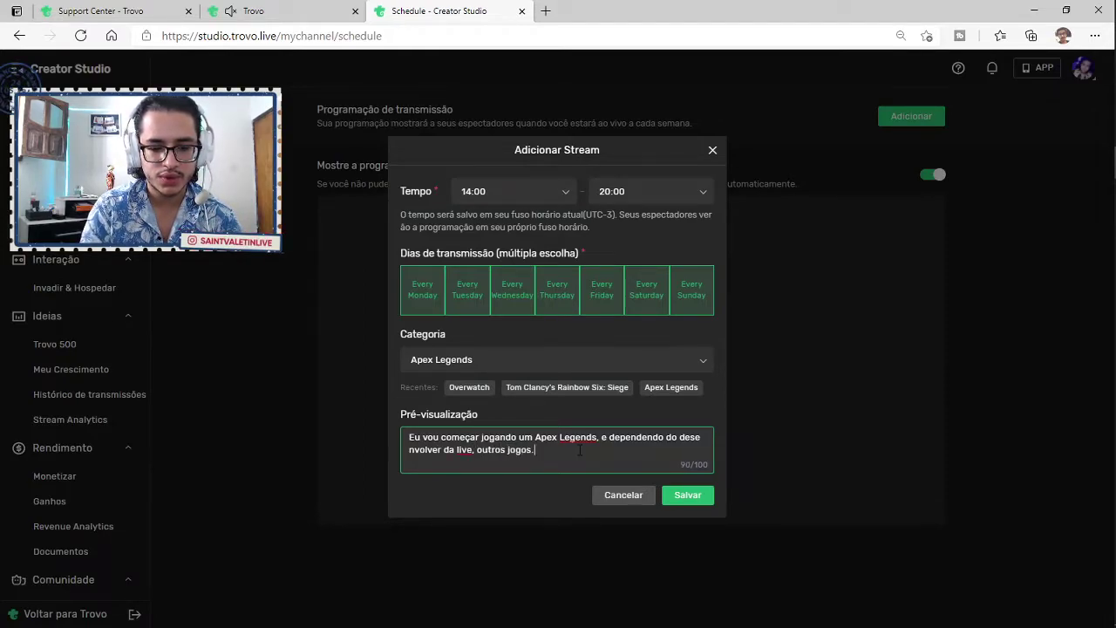
# Step: Remove both commas from the preview text, replace its final period with an exclamation mark, and save the schedule entry
pyautogui.click(599, 438)
pyautogui.press('BackSpace')
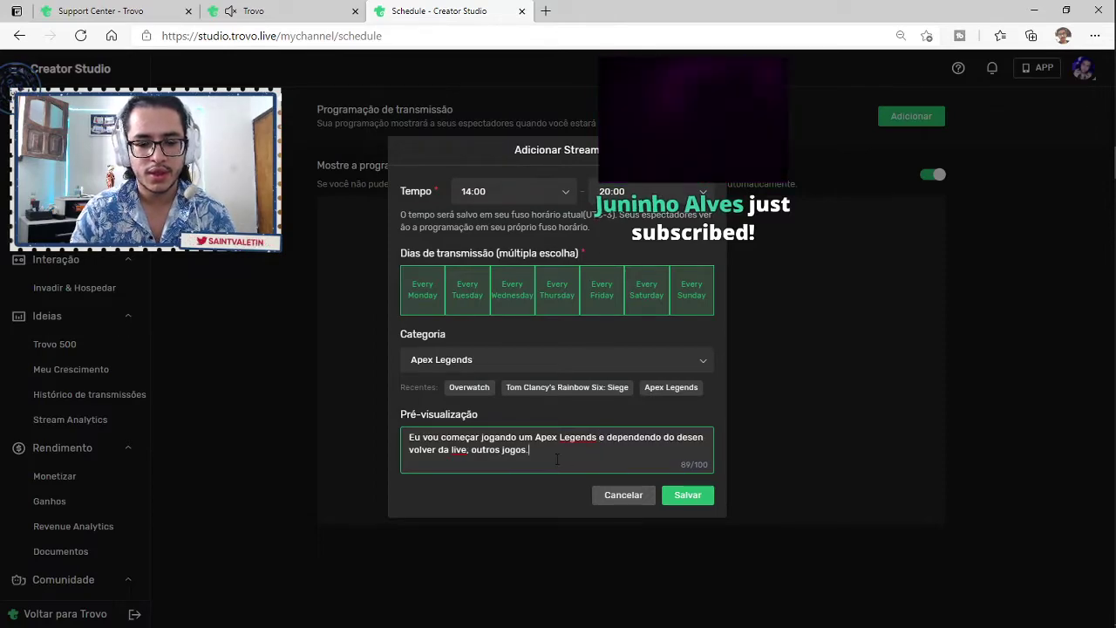
pyautogui.click(468, 449)
pyautogui.press('BackSpace')
pyautogui.click(639, 458)
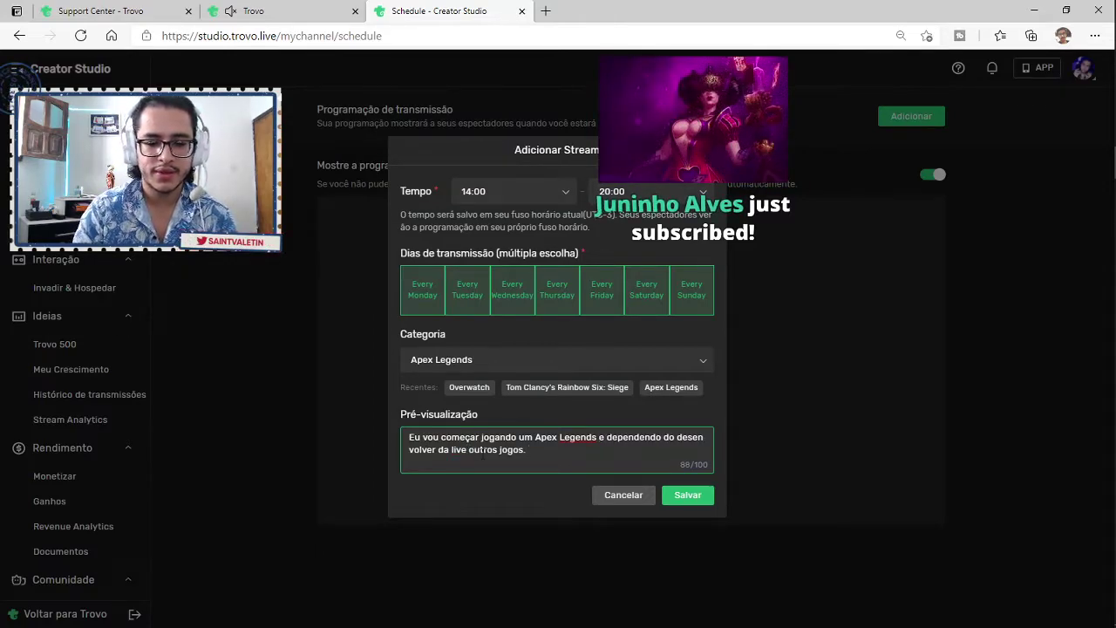
pyautogui.press('BackSpace')
pyautogui.write('!')
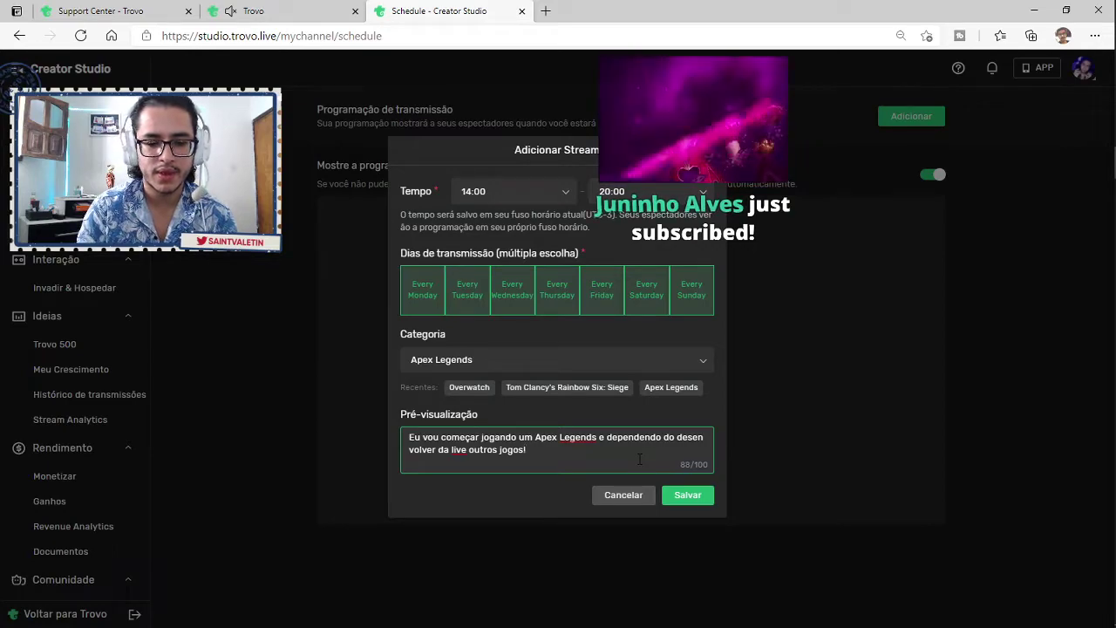
pyautogui.click(687, 495)
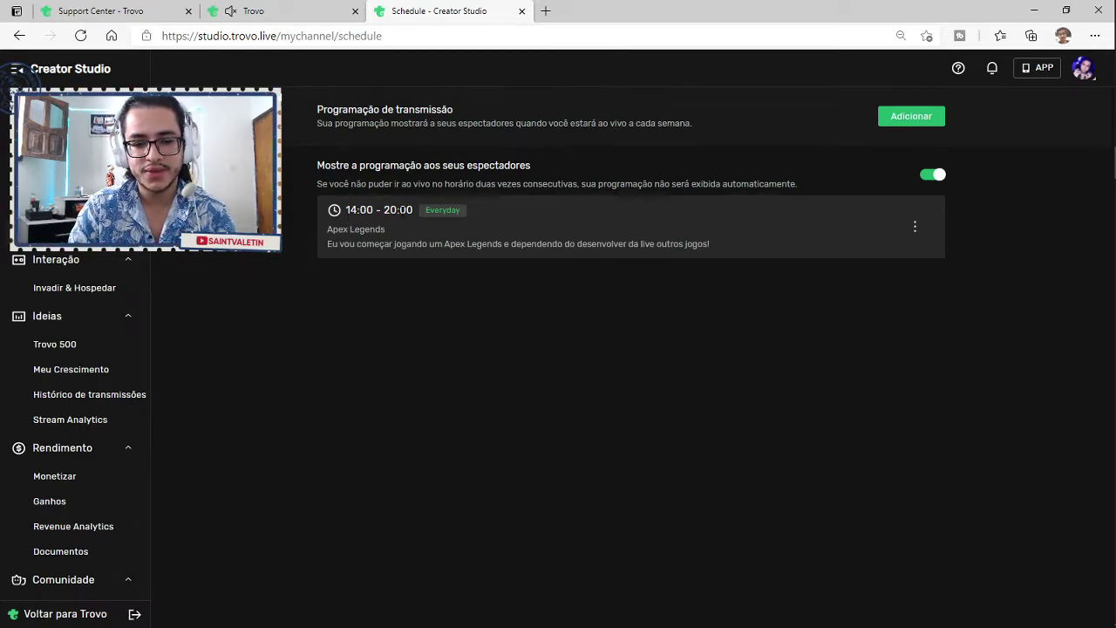
pyautogui.moveTo(339, 246); pyautogui.dragTo(564, 245)
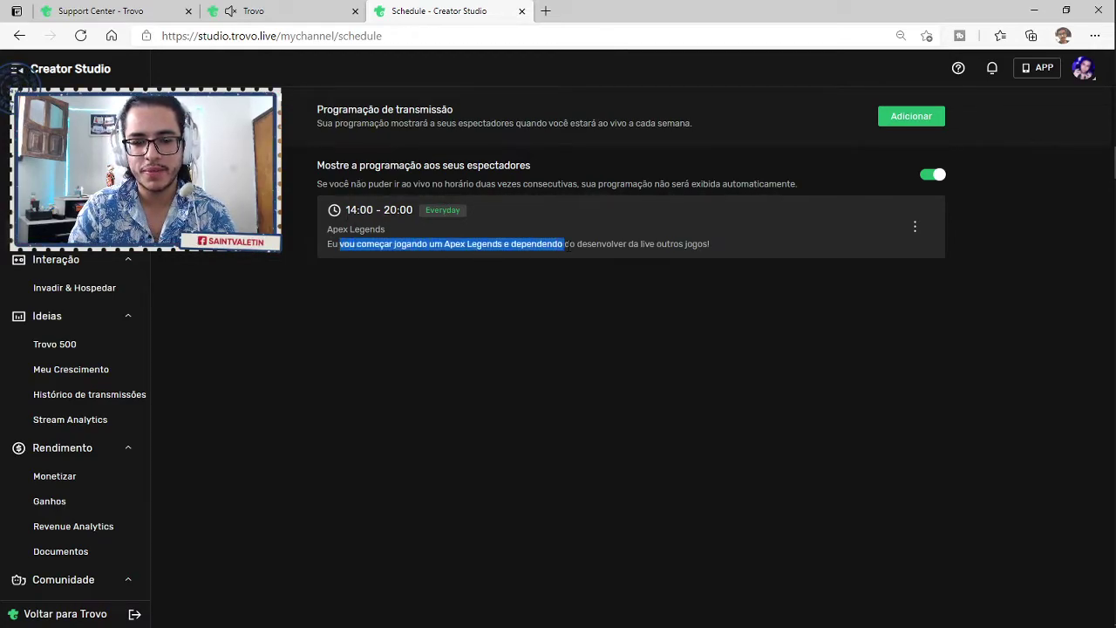
pyautogui.click(838, 181)
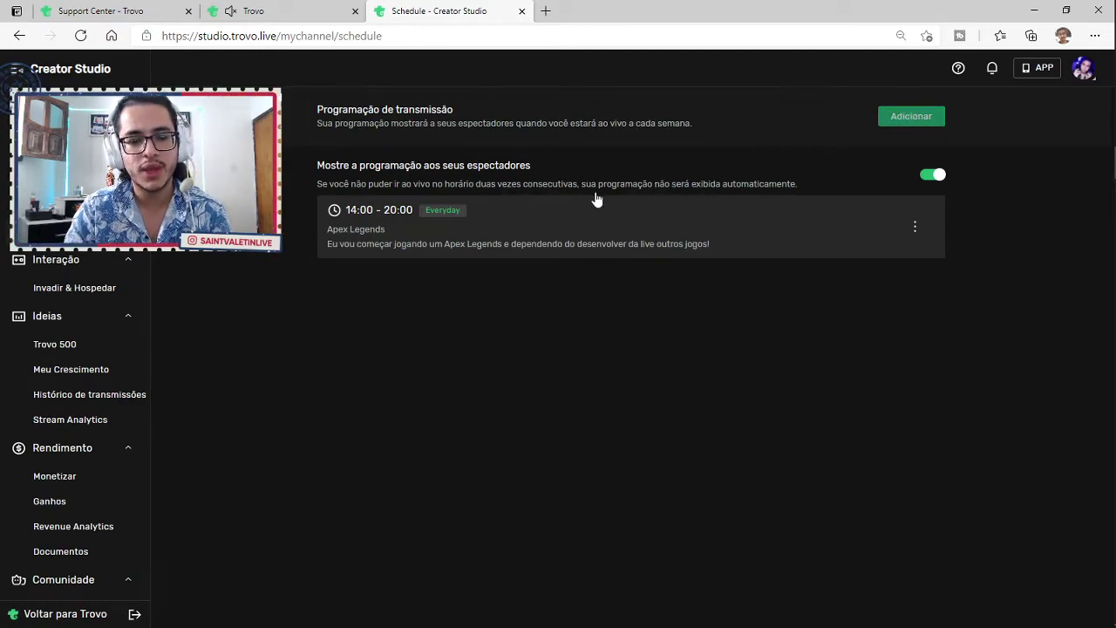
# Step: Start another stream schedule entry with a start time of 21:00 and an end time of 23:30
pyautogui.click(899, 122)
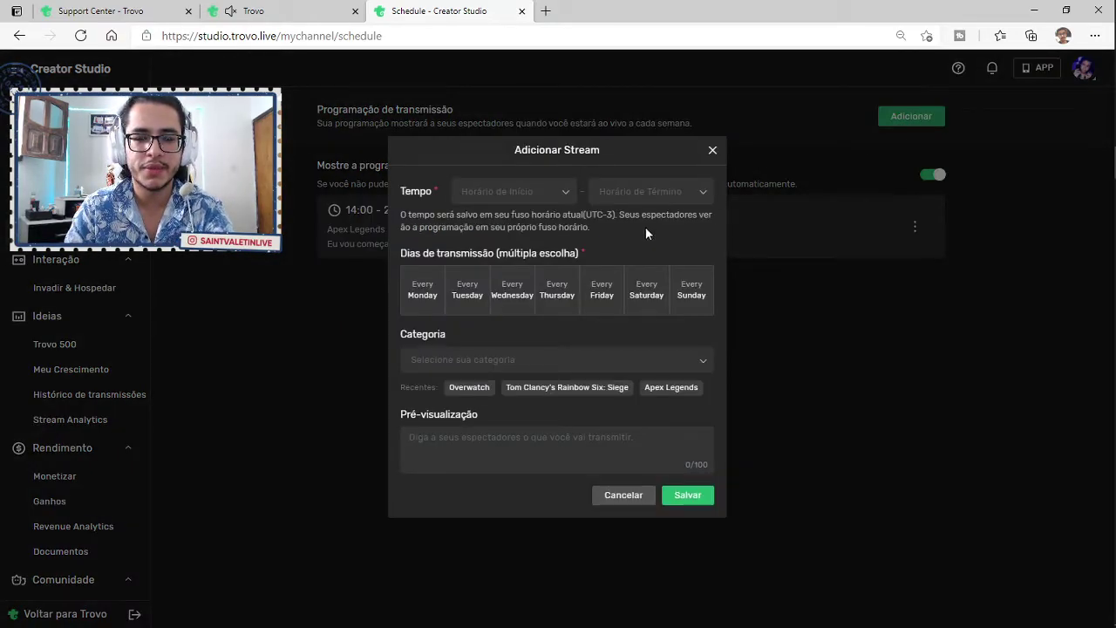
pyautogui.click(558, 198)
pyautogui.scroll(-10, 488, 336)
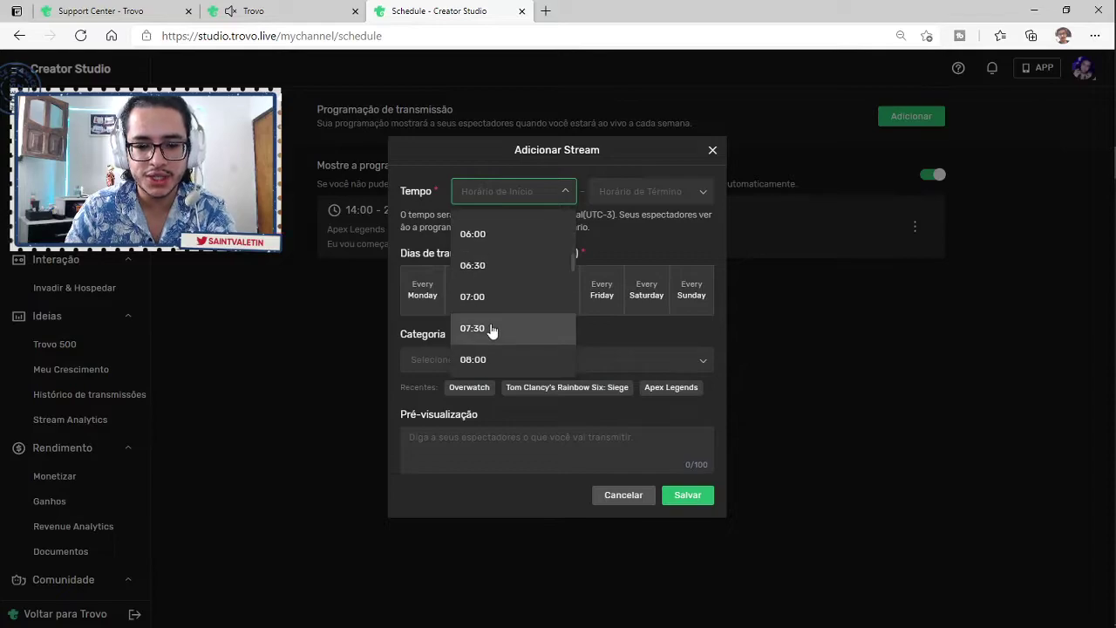
pyautogui.scroll(-3, 496, 334)
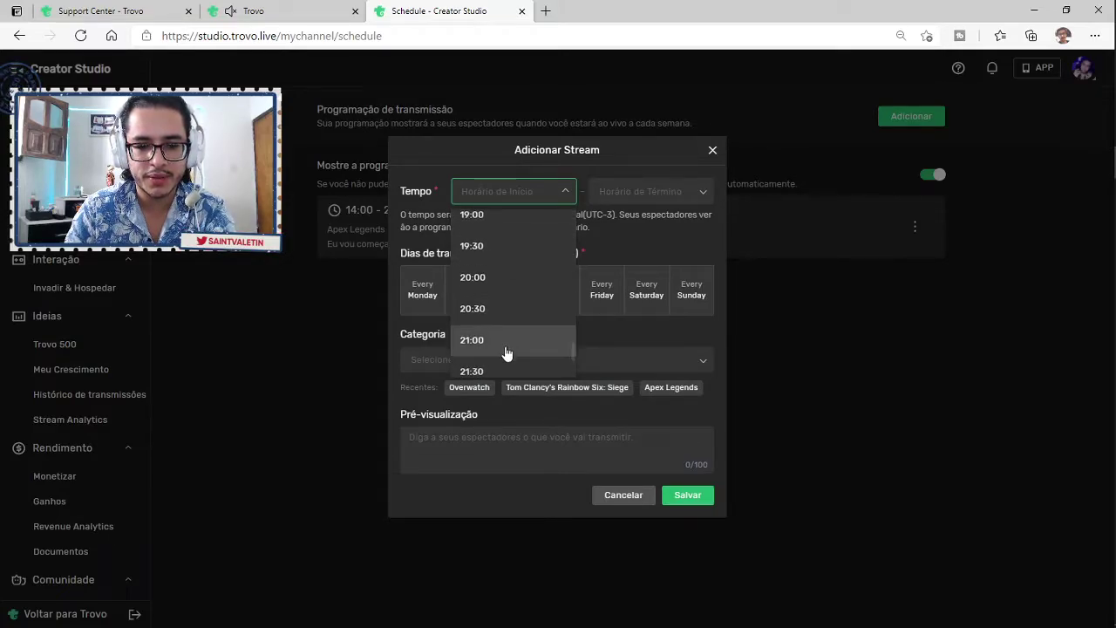
pyautogui.click(488, 340)
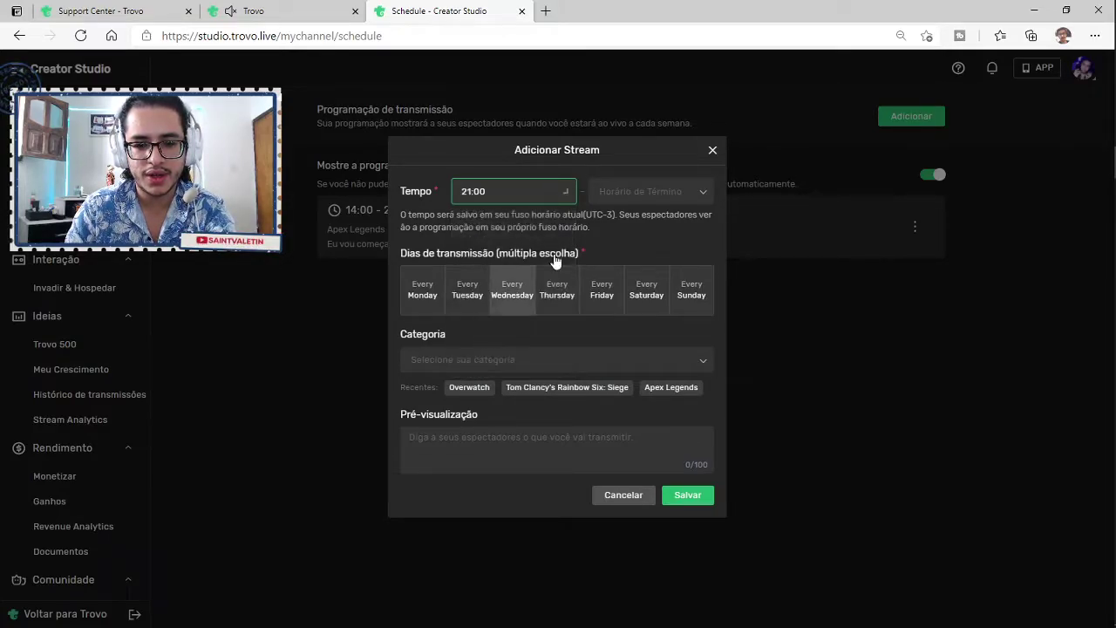
pyautogui.click(638, 192)
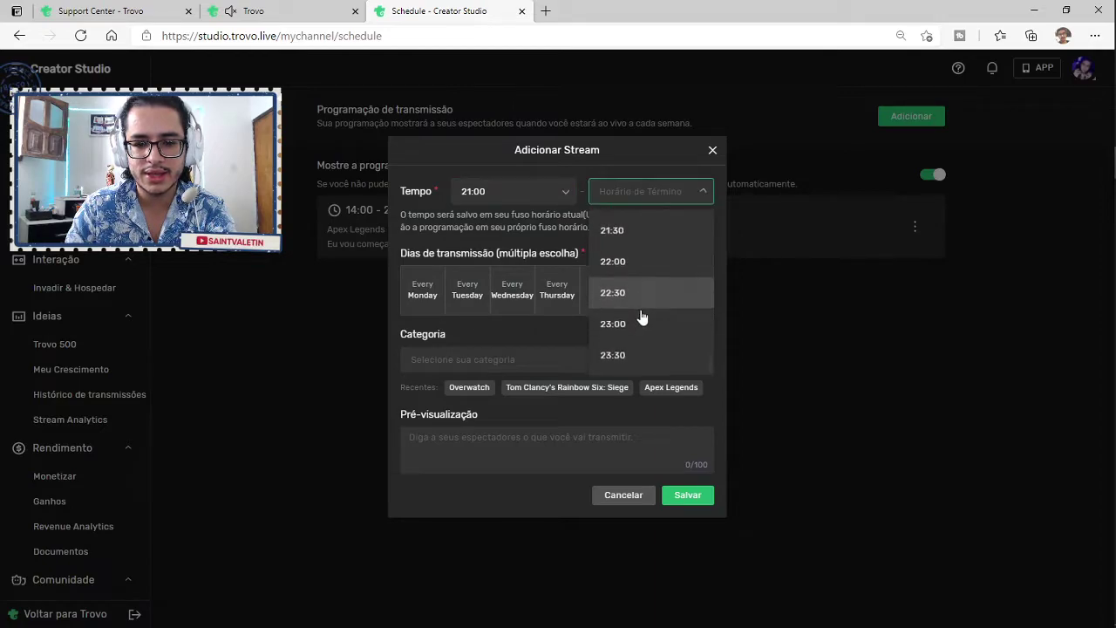
pyautogui.click(633, 360)
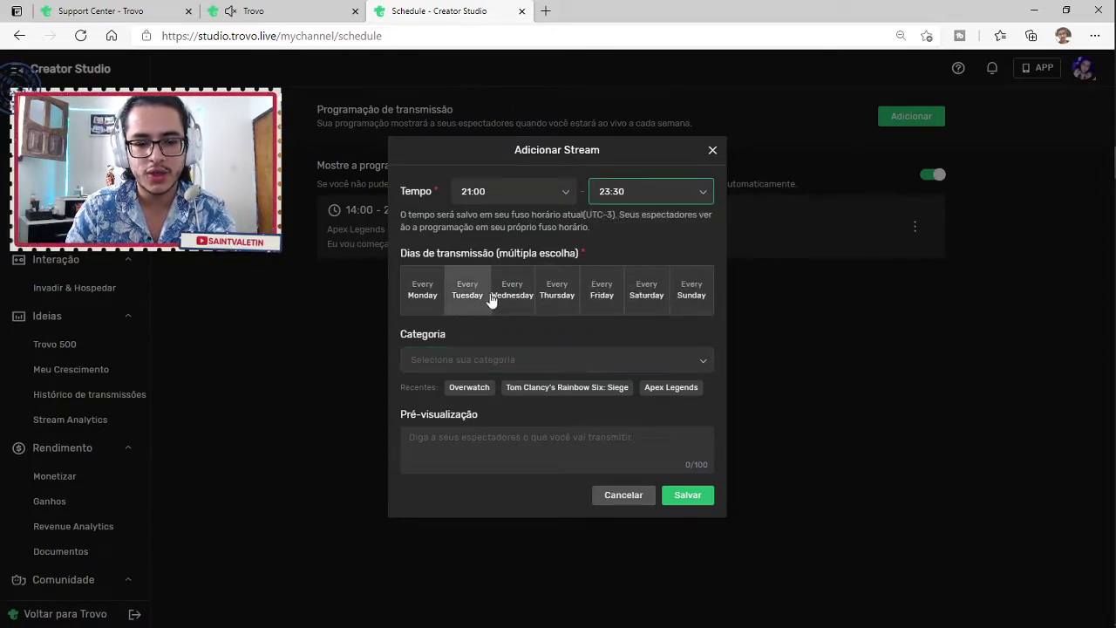
# Step: Select Wednesday, Friday and Saturday as the streaming days for the new entry
pyautogui.click(502, 296)
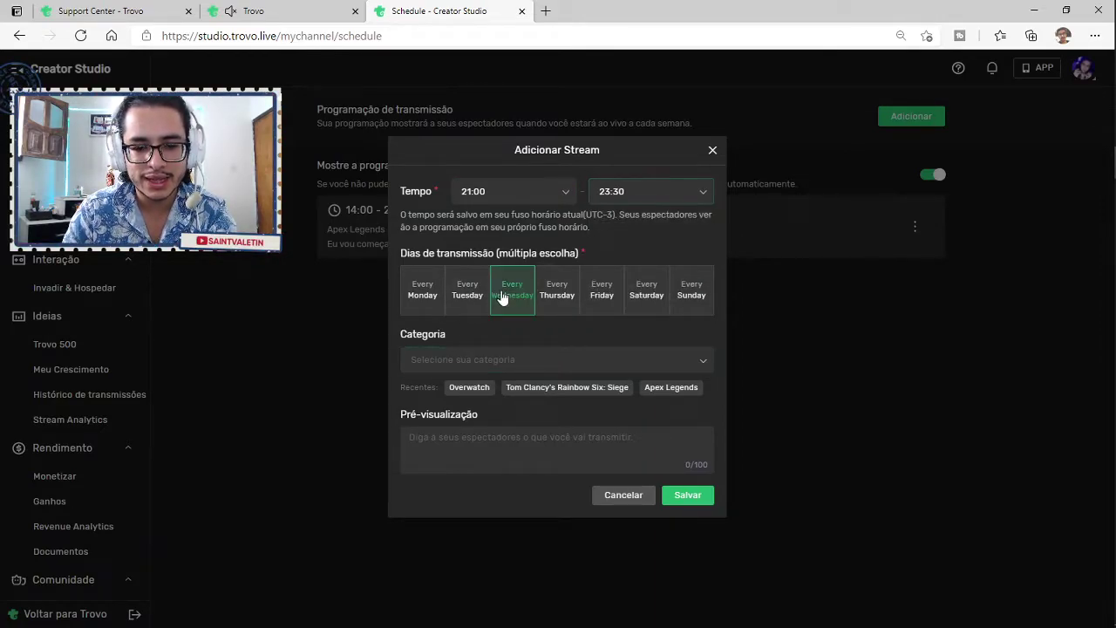
pyautogui.click(653, 290)
pyautogui.click(601, 298)
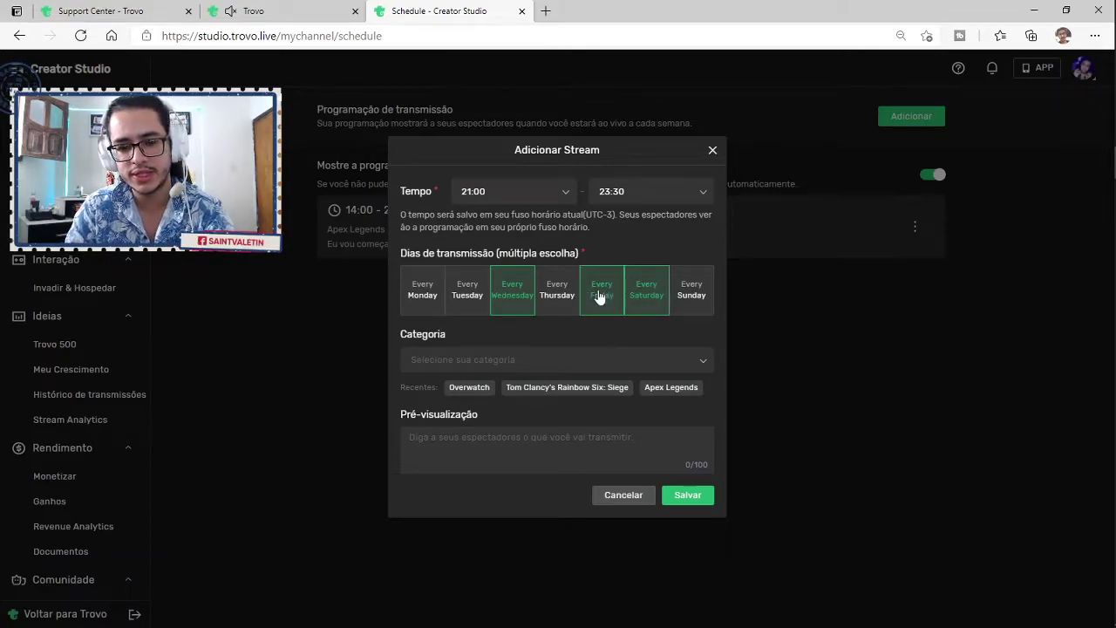
# Step: Set the new entry's category to Overwatch and activate its preview text field
pyautogui.click(552, 361)
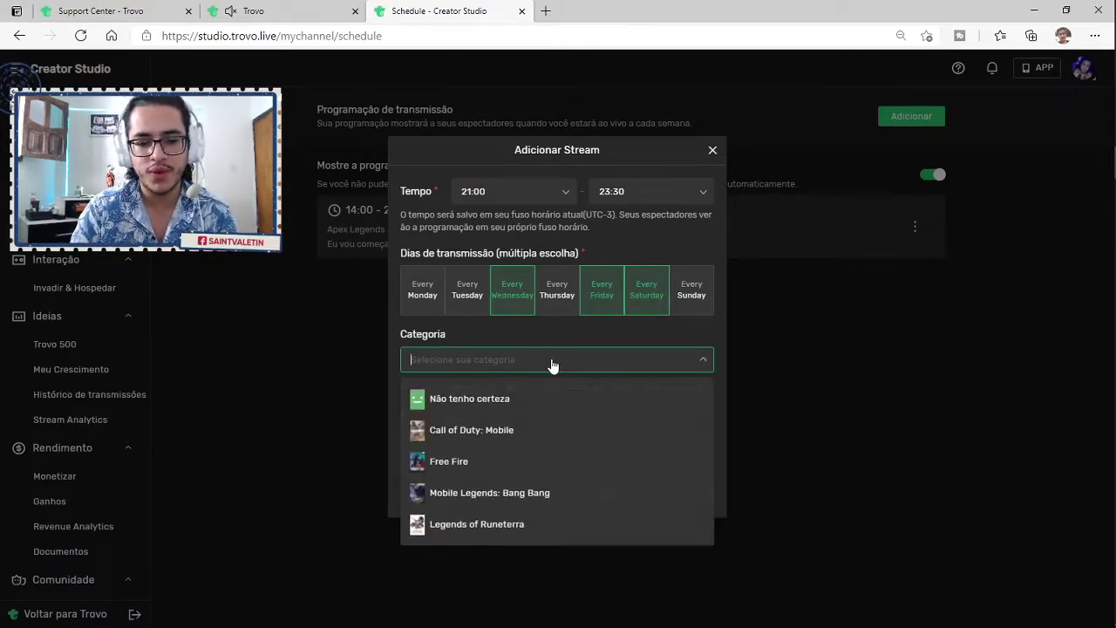
pyautogui.write('over')
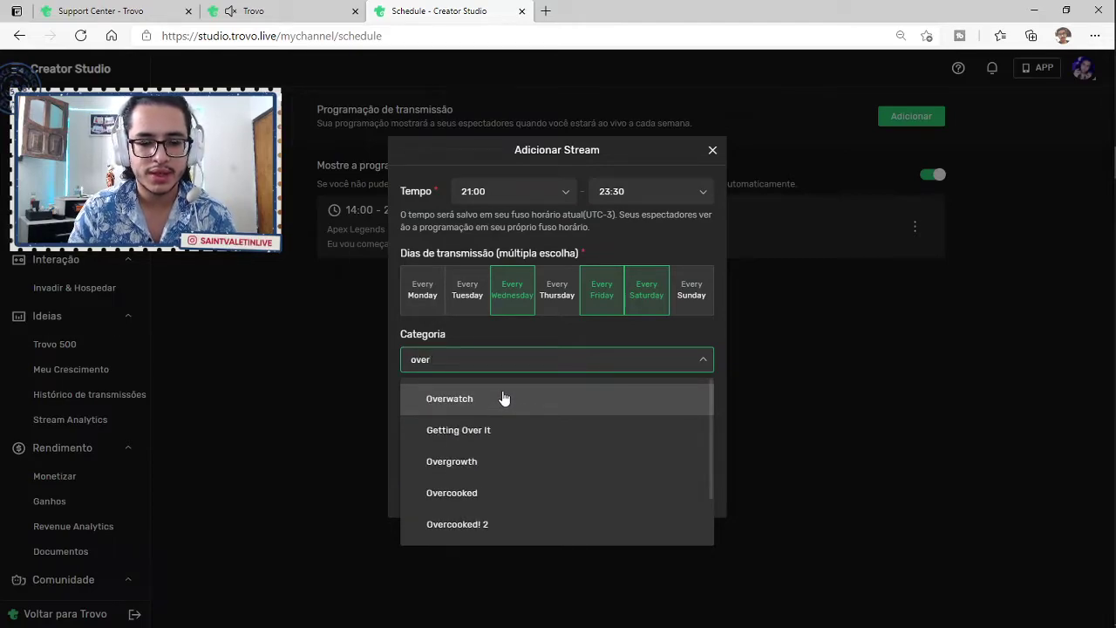
pyautogui.click(504, 398)
pyautogui.click(486, 448)
pyautogui.write('Eu estarei jogando partidas ranqueadas no Overwatch')
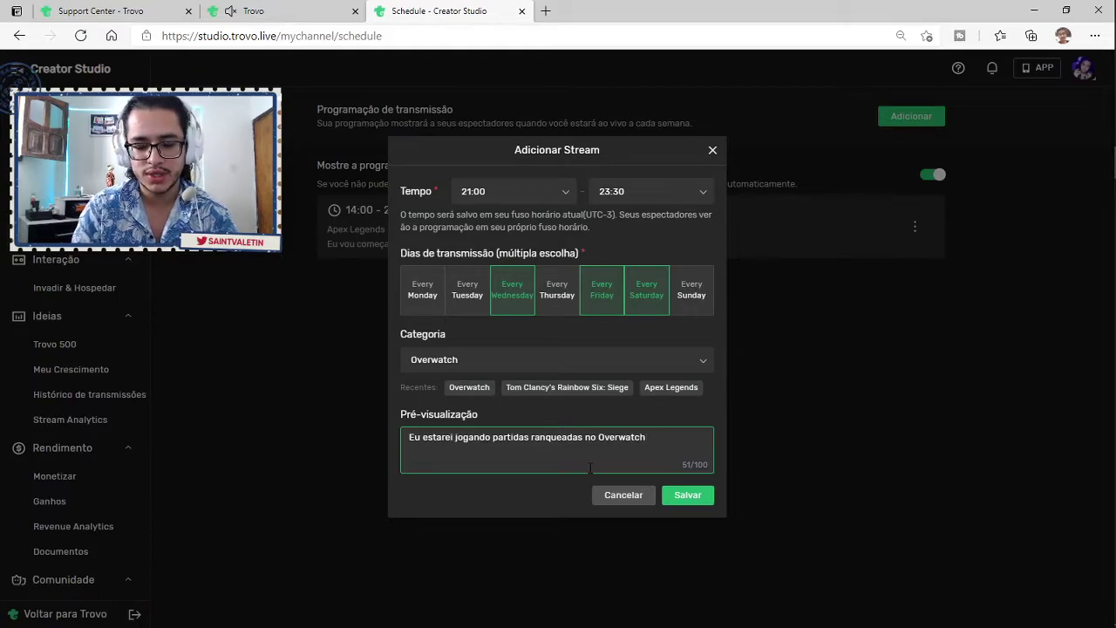
pyautogui.hotkey('ctrl', 'a')
pyautogui.press('BackSpace')
# Step: Enter the preview text "Eu estarei jogando com os subs." and save the Overwatch schedule entry
pyautogui.write('Eu estarei jogando com os subs')
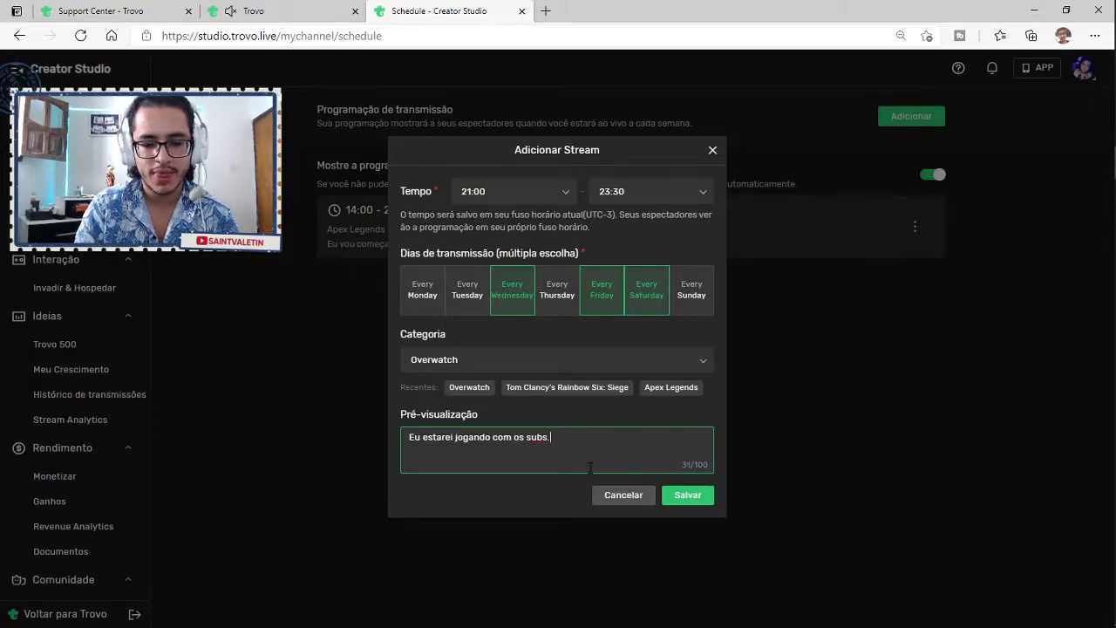
pyautogui.write('.')
pyautogui.click(690, 494)
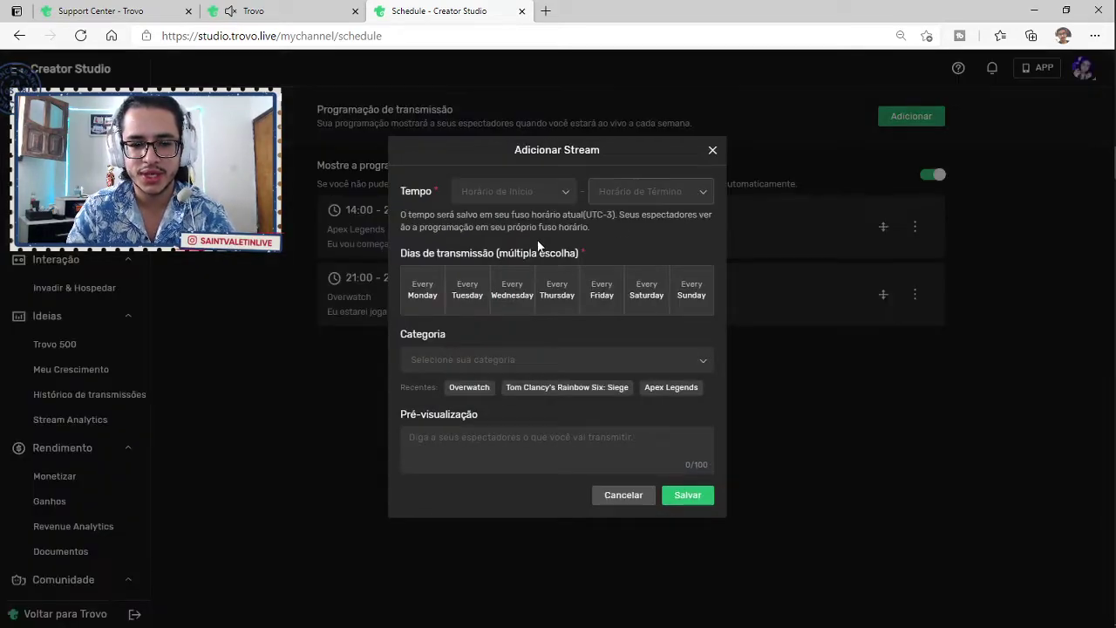
# Step: Give another new stream entry a start time of 21:00 and an end time of 23:30
pyautogui.click(537, 197)
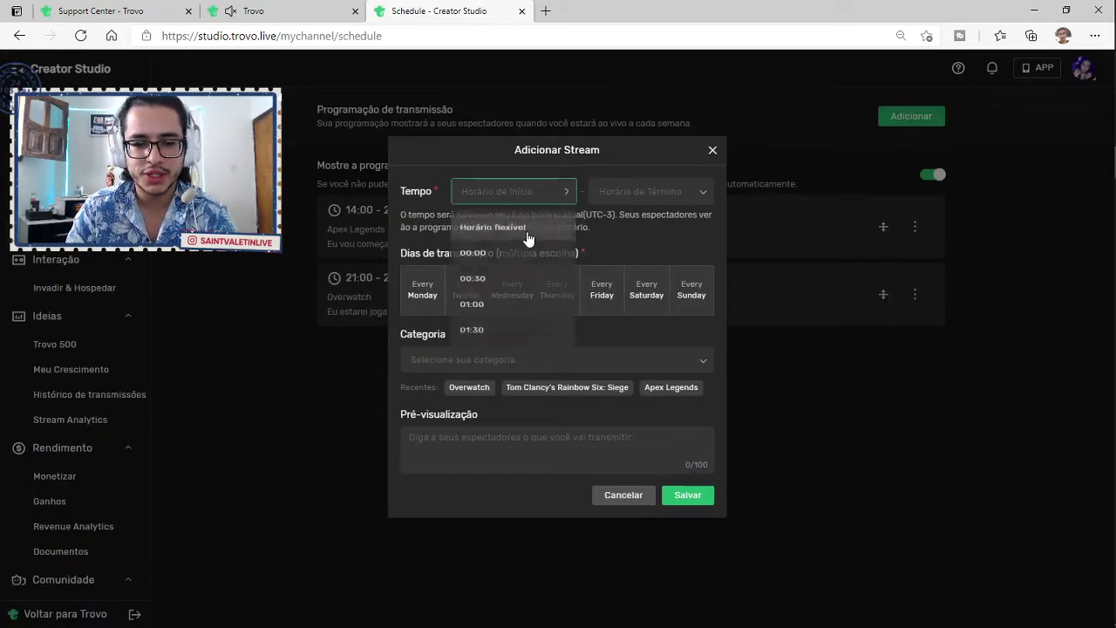
pyautogui.scroll(-10, 510, 318)
pyautogui.scroll(-2, 512, 322)
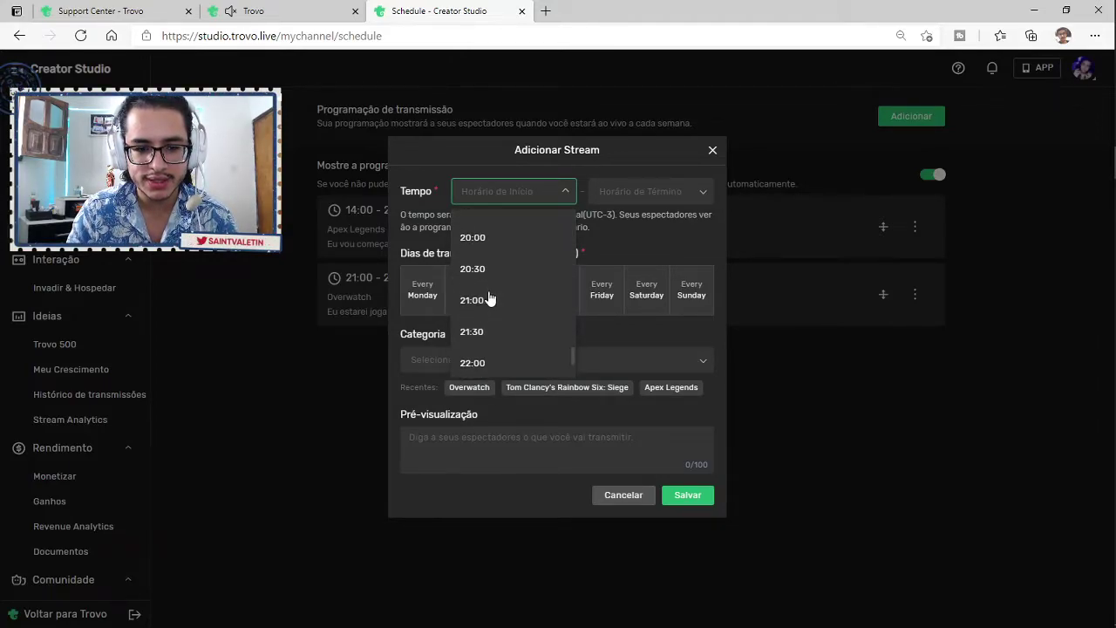
pyautogui.click(487, 302)
pyautogui.click(653, 193)
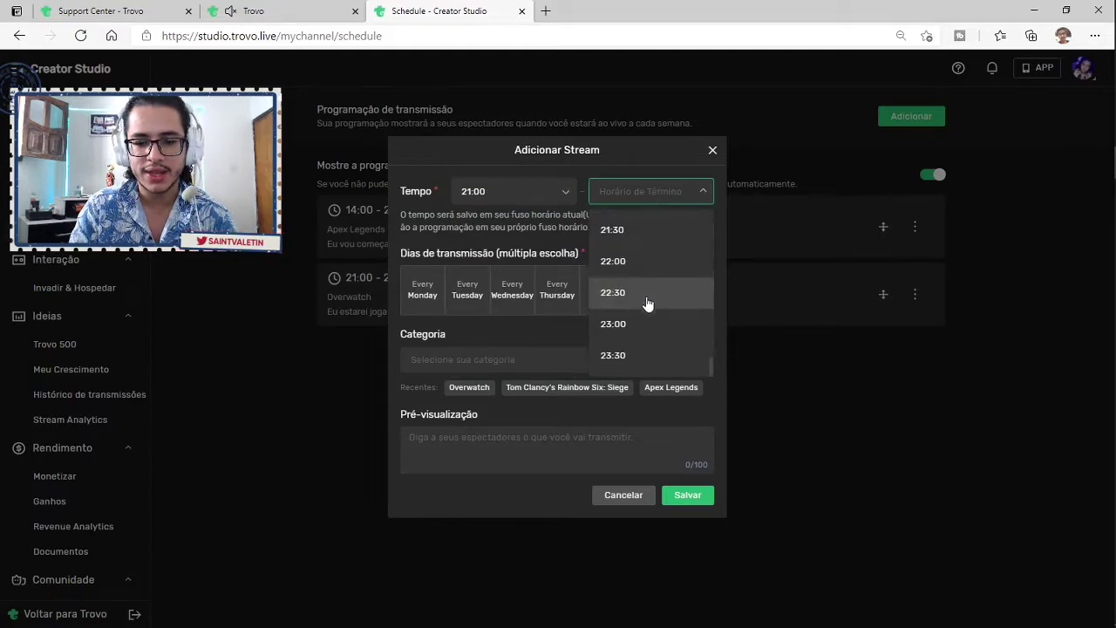
pyautogui.click(632, 356)
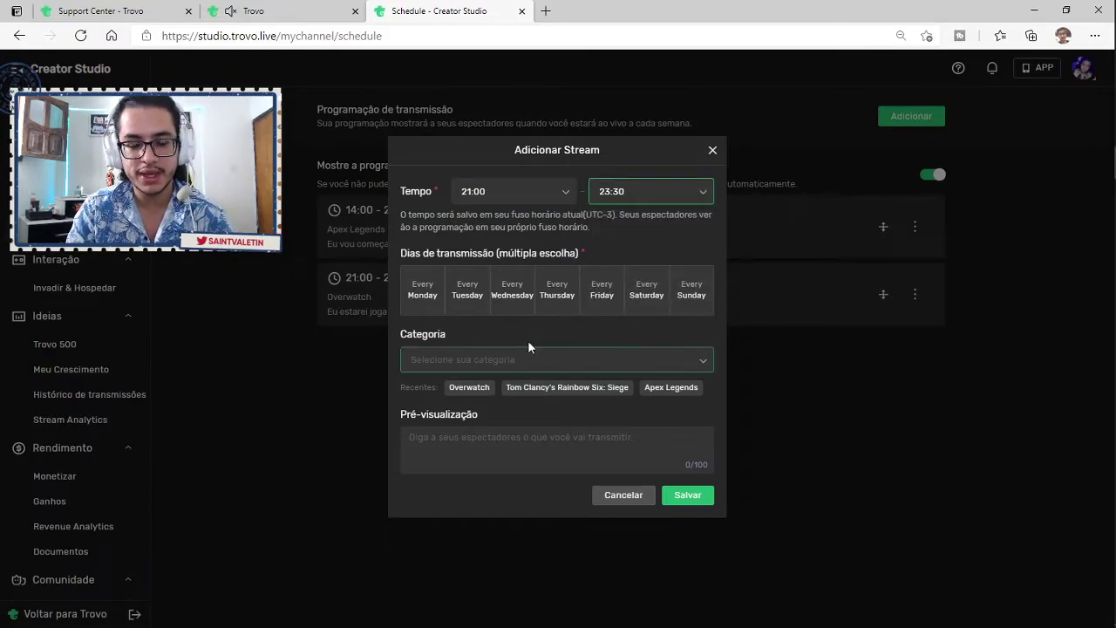
# Step: Select Tuesday as the streaming day and set the category to "Não tenho certeza"
pyautogui.click(469, 297)
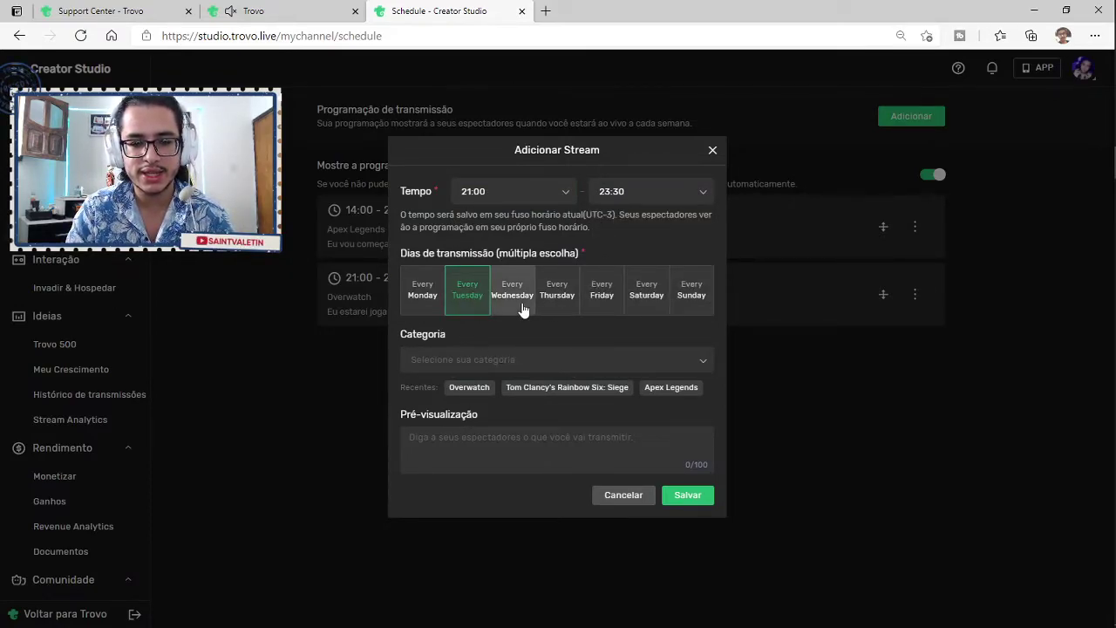
pyautogui.moveTo(519, 295); pyautogui.dragTo(524, 356)
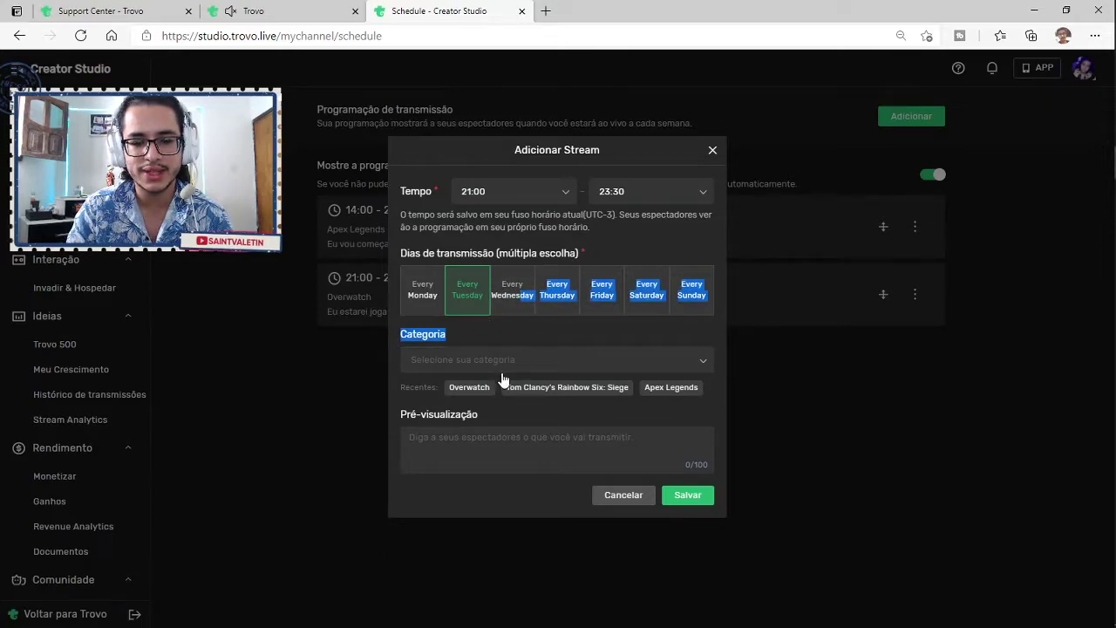
pyautogui.click(494, 368)
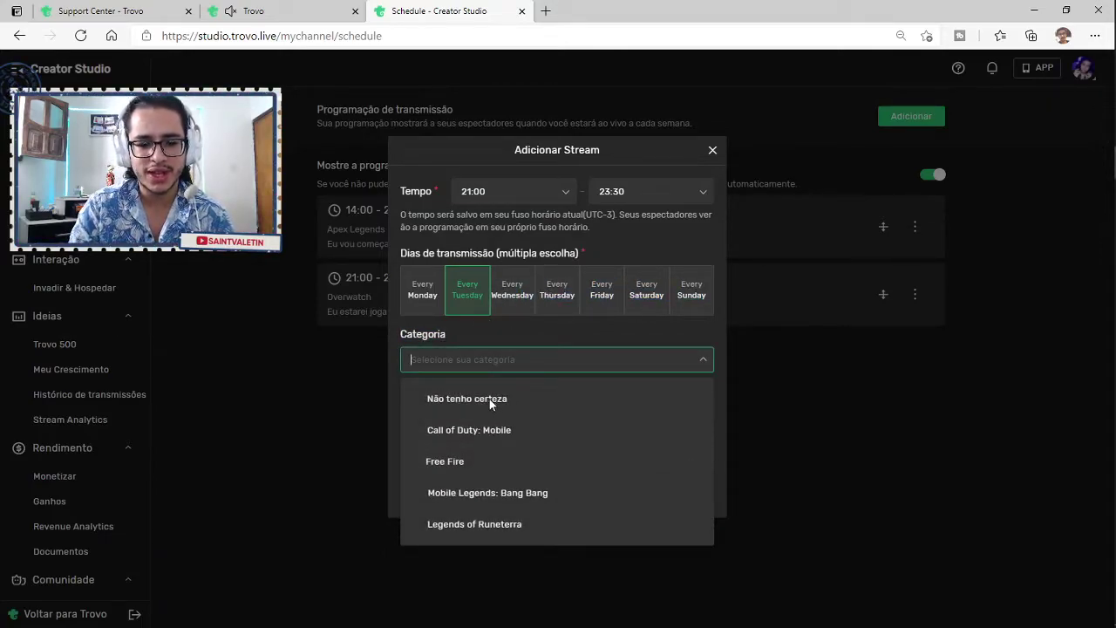
pyautogui.click(505, 402)
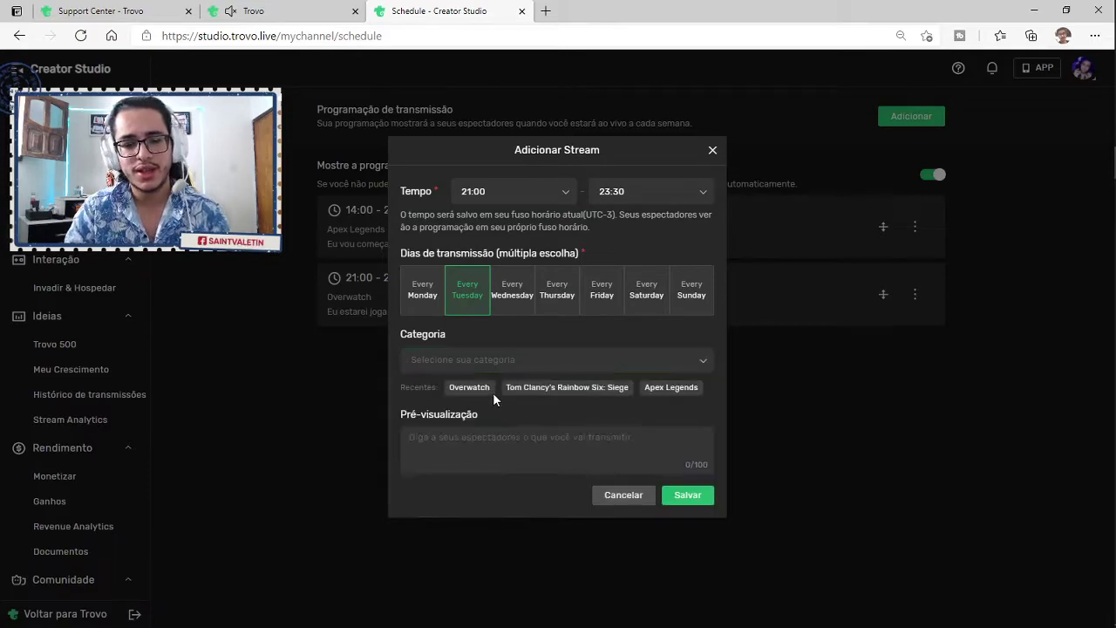
pyautogui.click(533, 368)
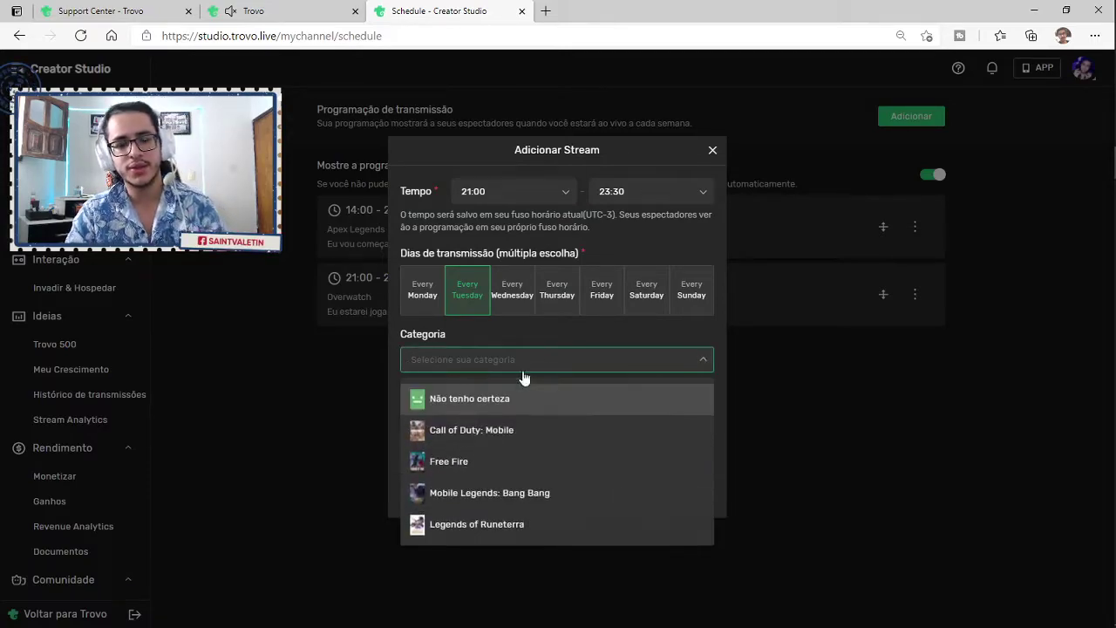
pyautogui.click(471, 407)
# Step: Enter the preview text "Vamos descobrir juntos o que eu irei jogar." and save the Tuesday entry
pyautogui.click(514, 430)
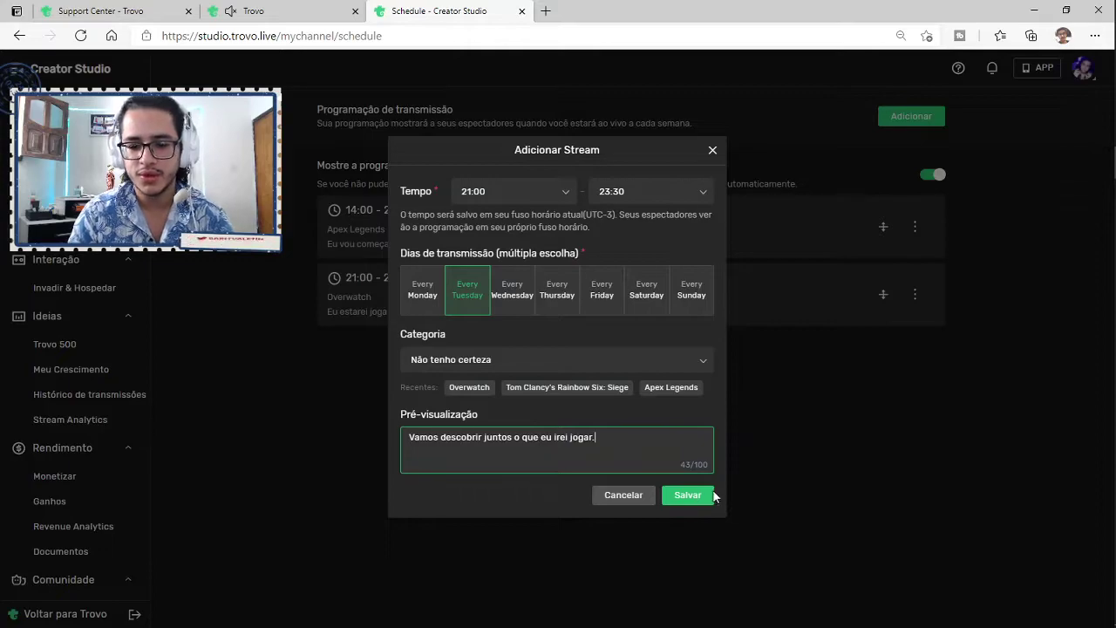
pyautogui.click(695, 493)
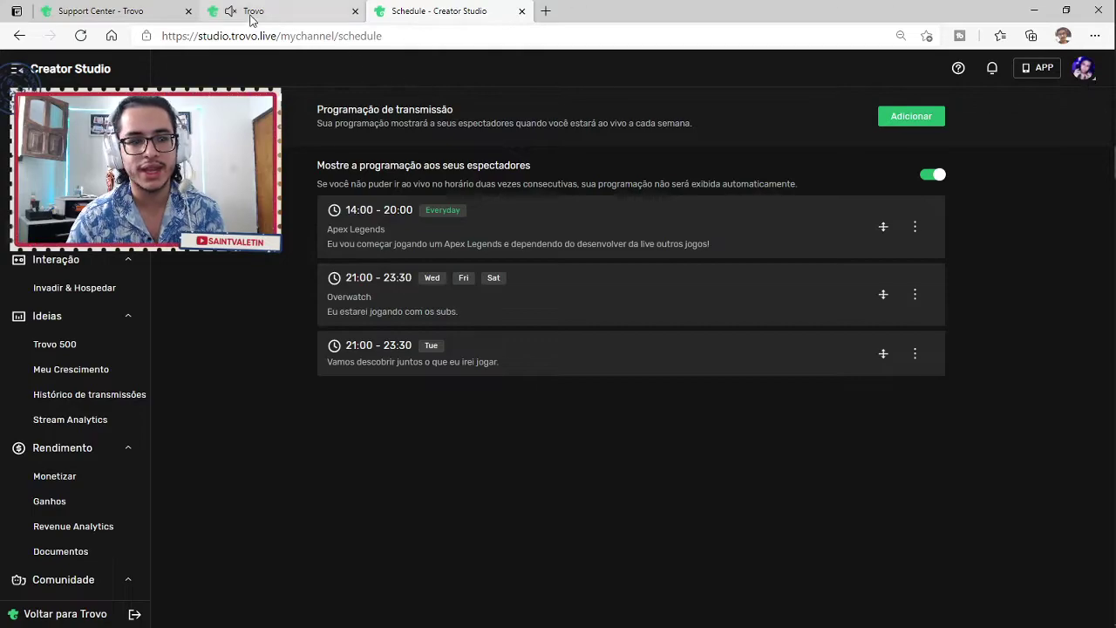
# Step: Open your own channel page from the account options
pyautogui.click(1082, 68)
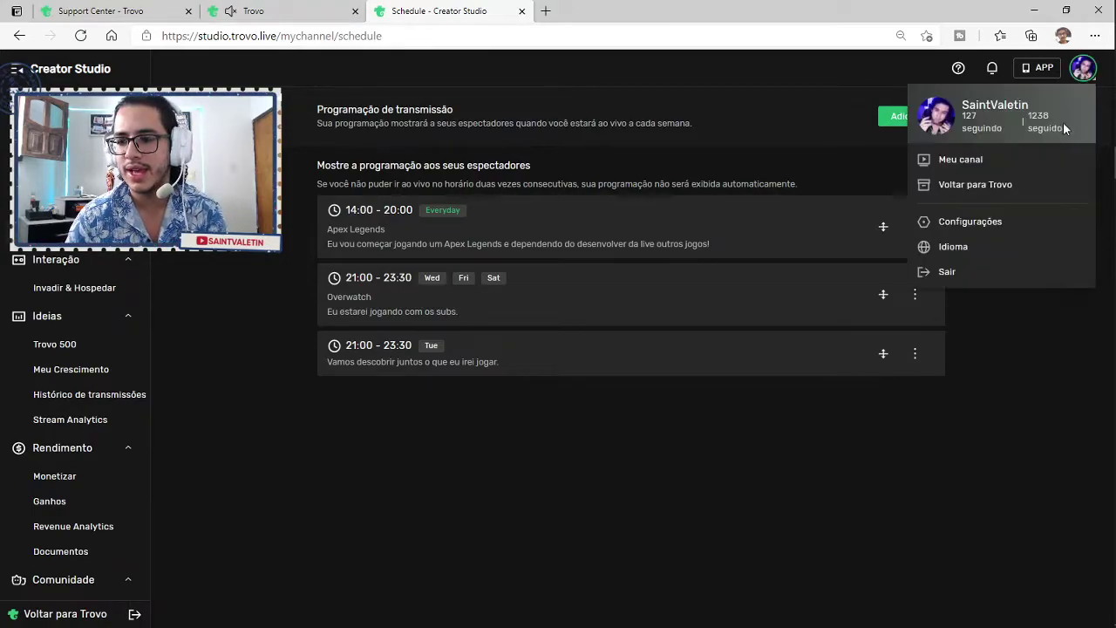
pyautogui.click(963, 159)
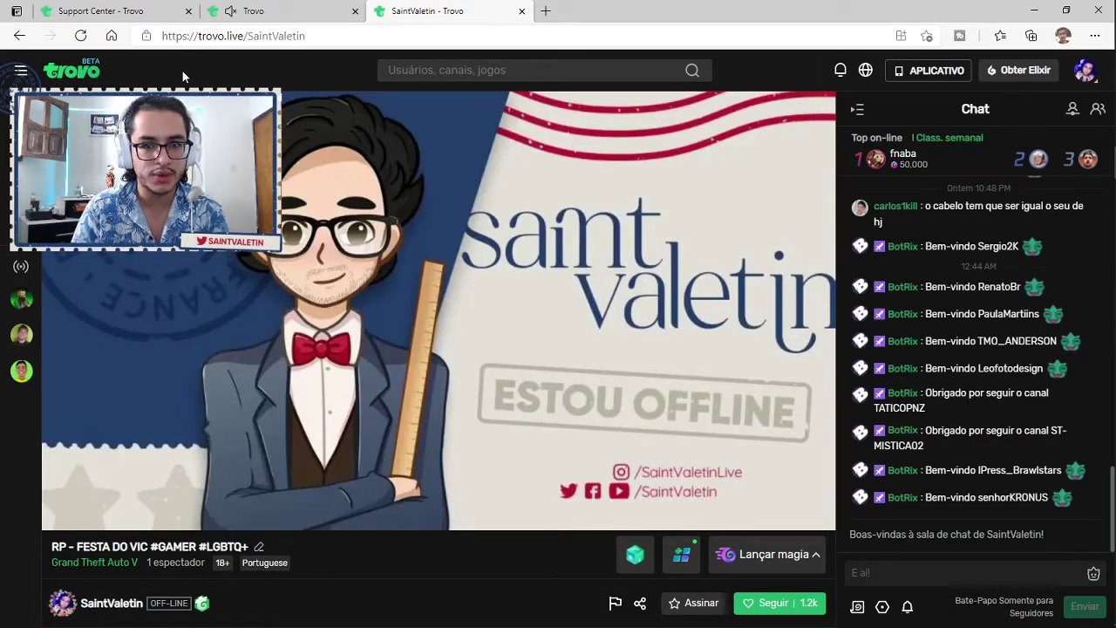
# Step: Read the Support Center article's sections on removing schedule entries, viewer reminders and handling streams that cannot go ahead
pyautogui.click(101, 11)
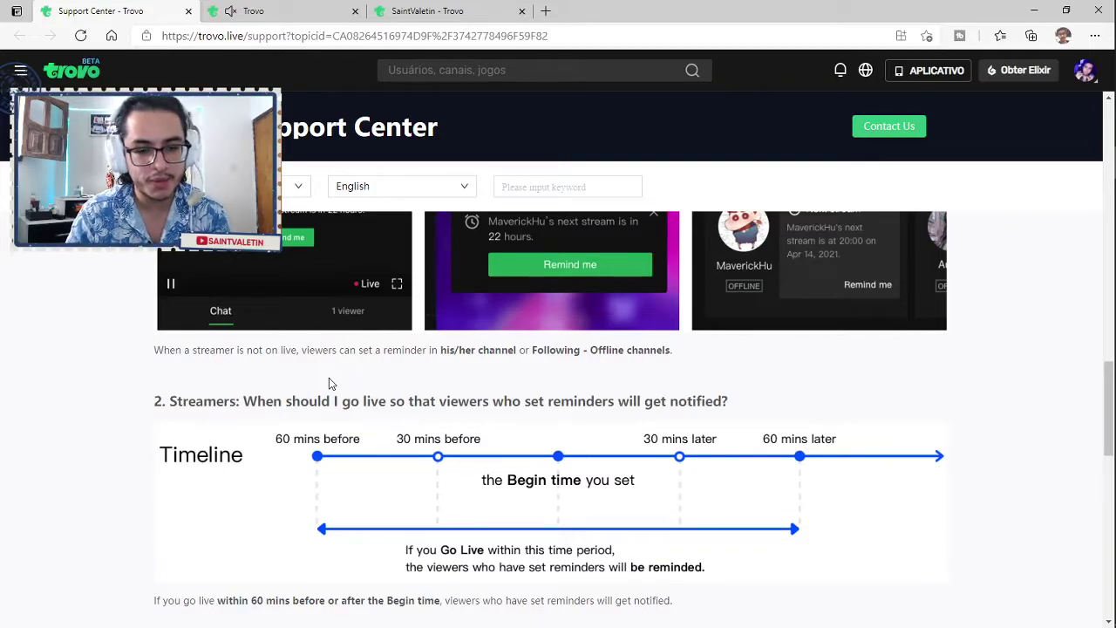
pyautogui.scroll(5, 329, 379)
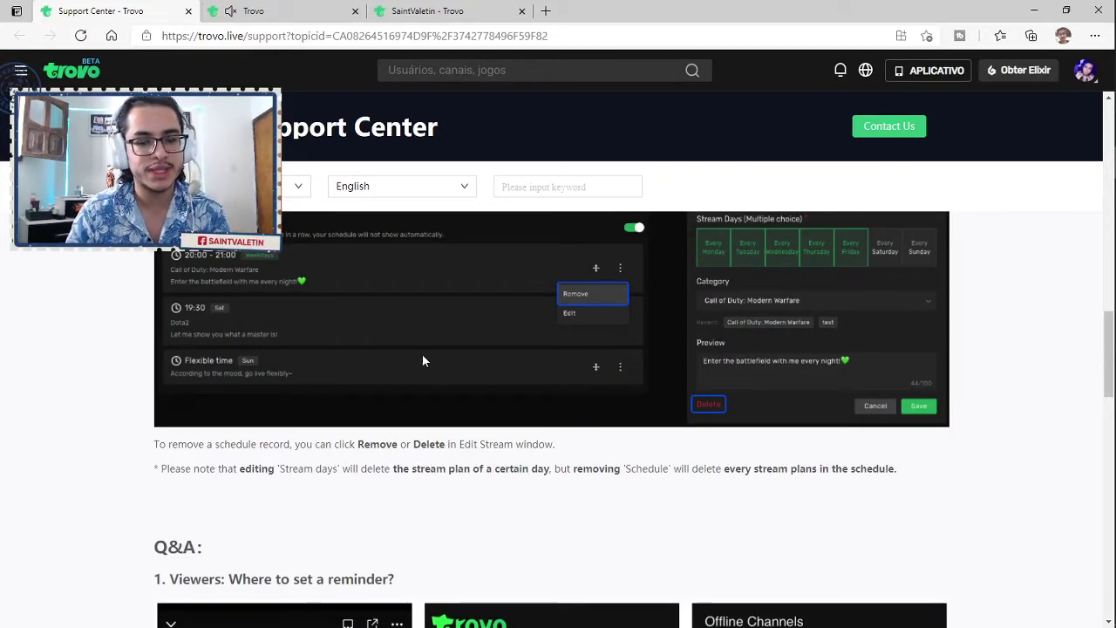
pyautogui.scroll(-5, 398, 344)
pyautogui.scroll(-8, 391, 363)
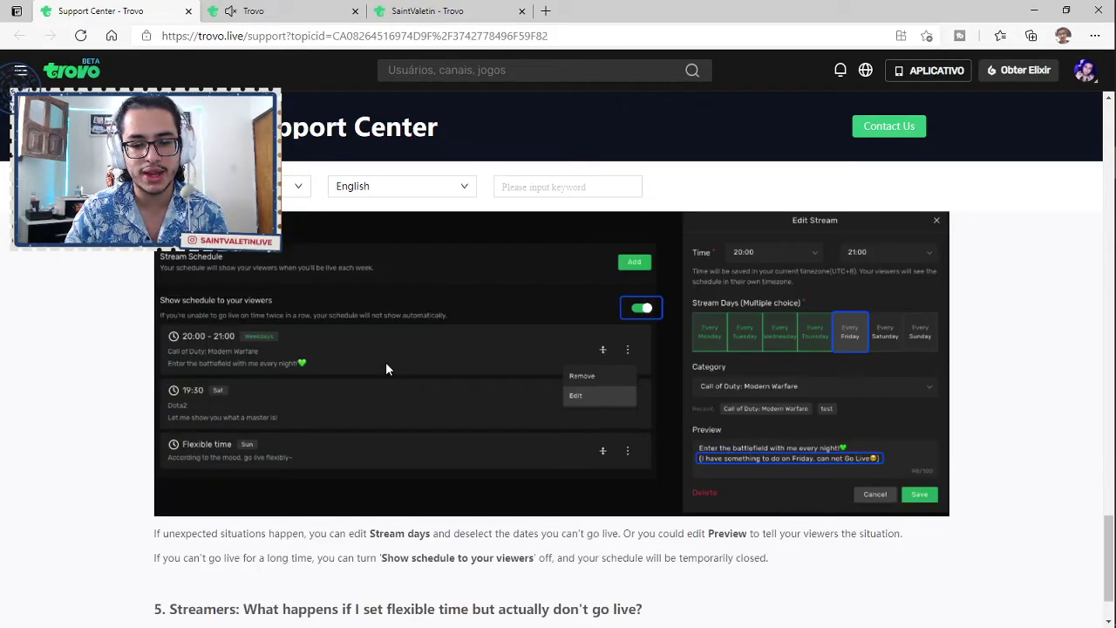
pyautogui.scroll(1, 388, 357)
# Step: Return to the channel page and open the Creator Studio's stream schedule page from there
pyautogui.click(427, 10)
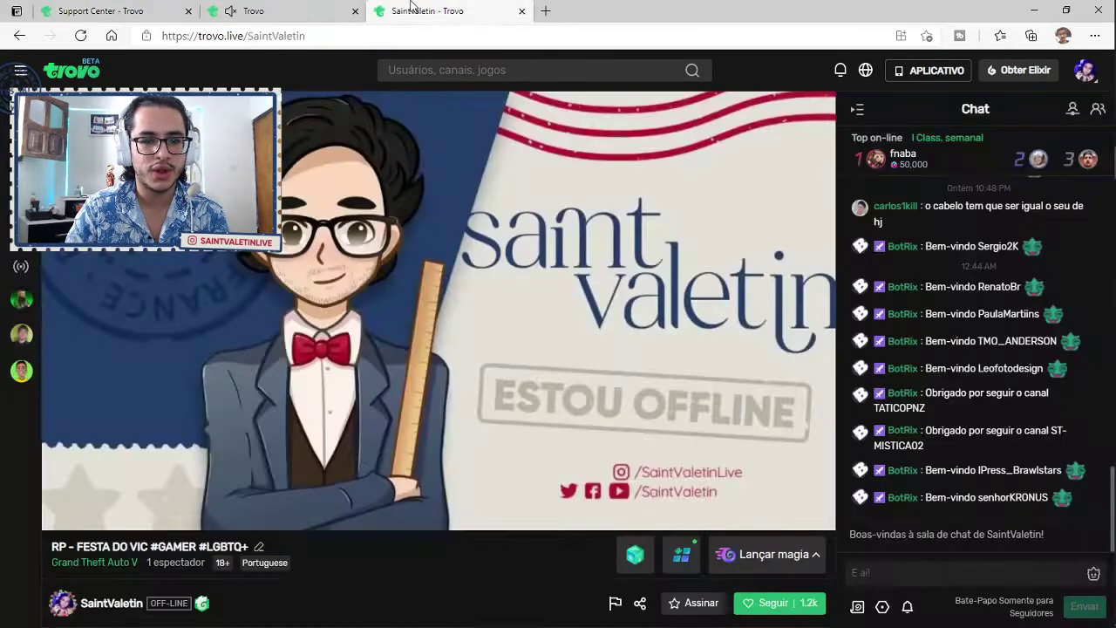
pyautogui.moveTo(1084, 70)
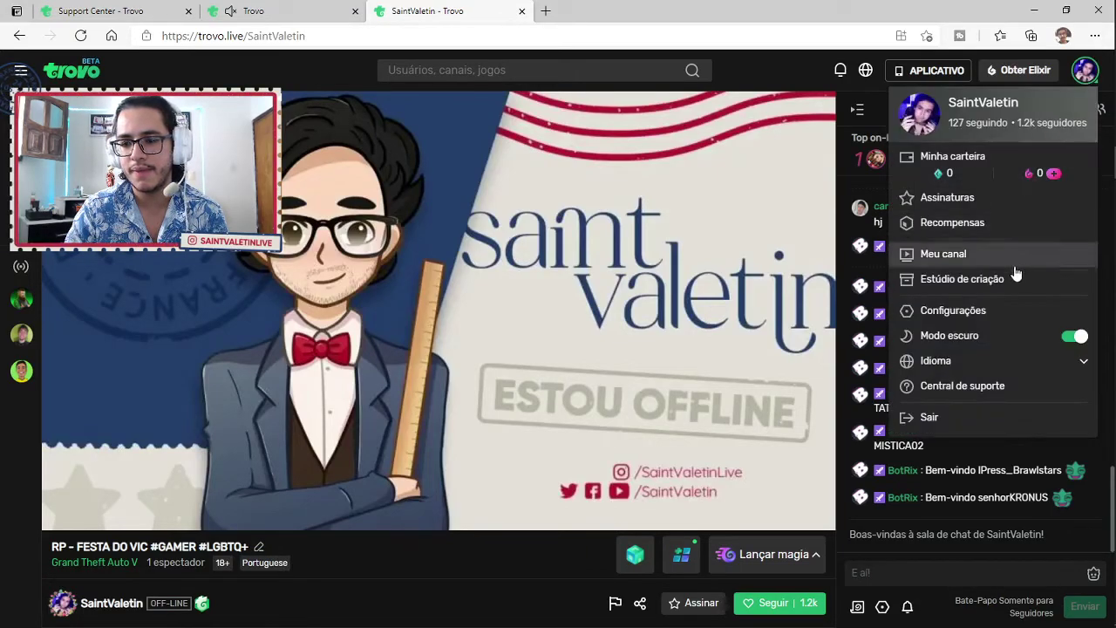
pyautogui.click(994, 280)
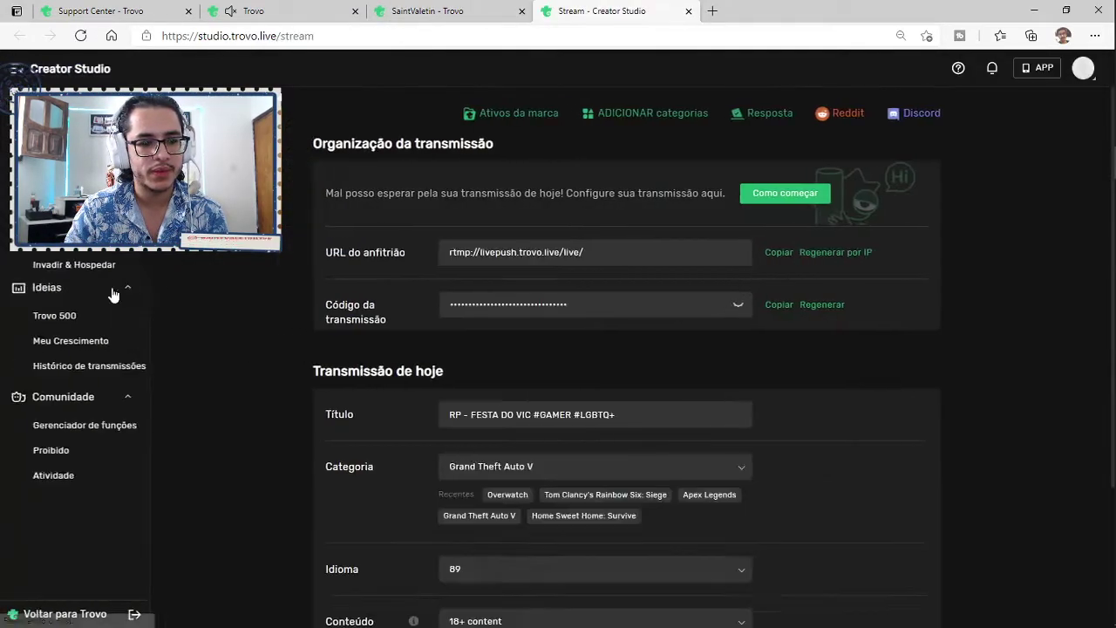
pyautogui.click(78, 217)
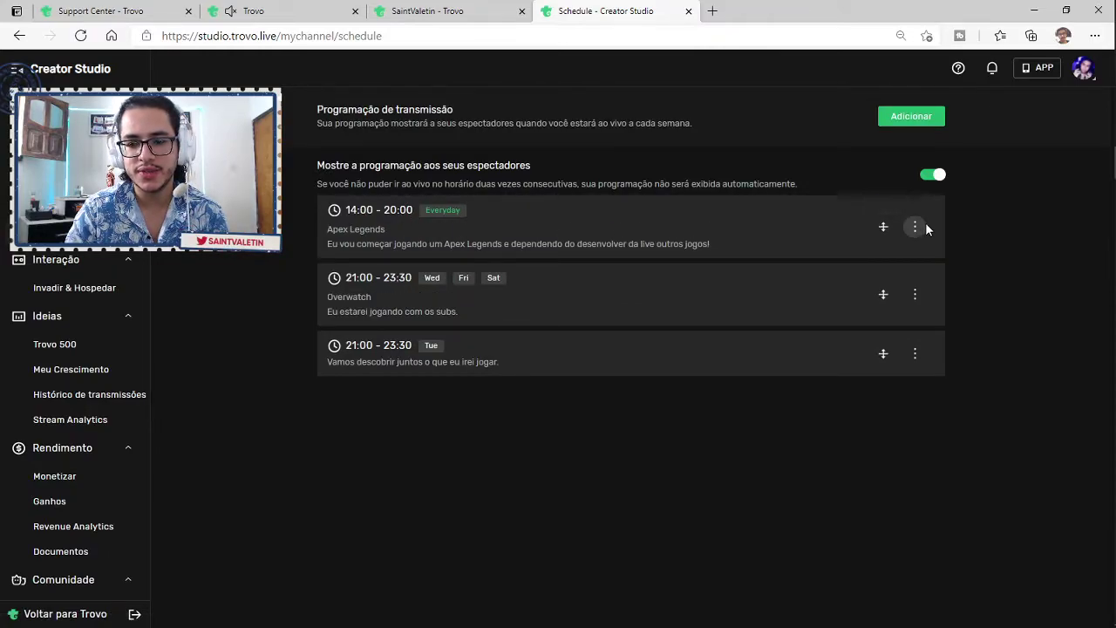
# Step: Open the everyday Apex Legends entry for editing and try adding the line "(pessoal, v" to its preview text
pyautogui.click(912, 229)
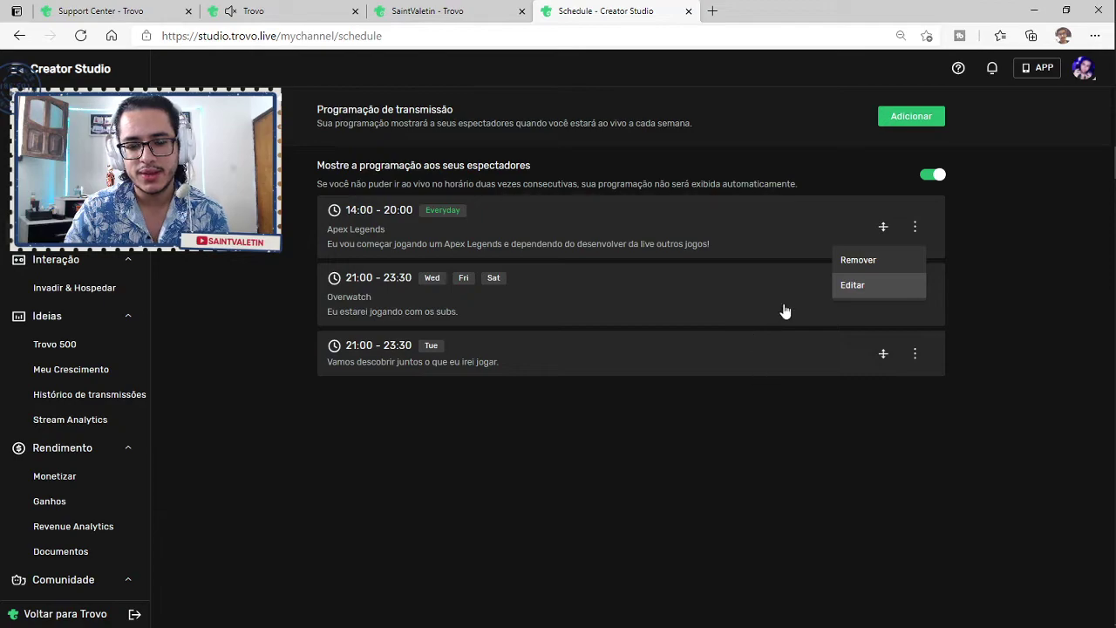
pyautogui.click(852, 285)
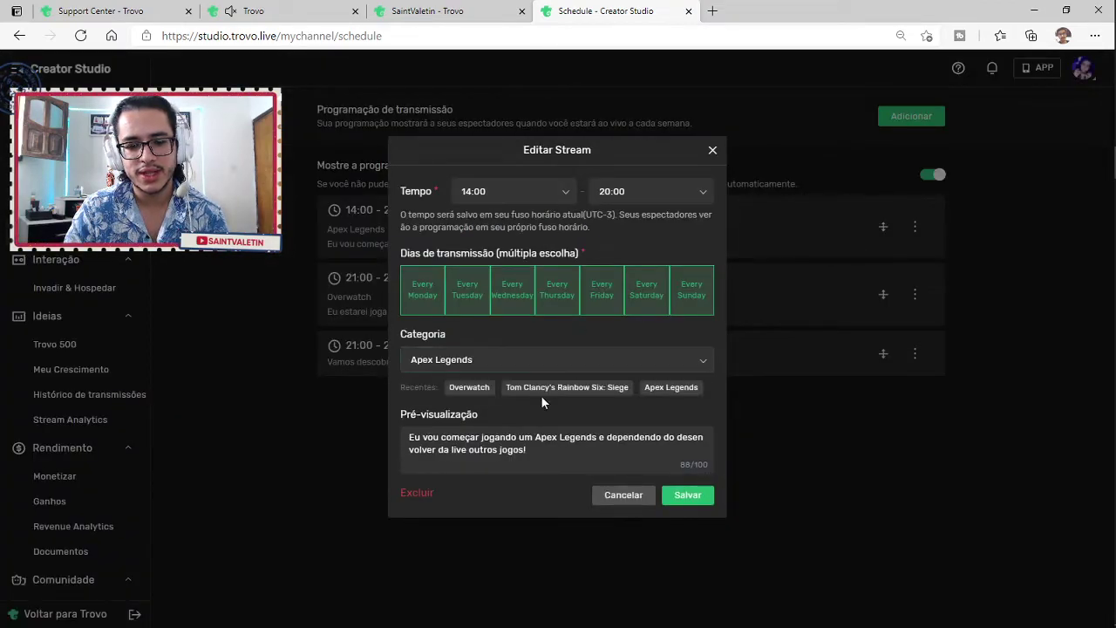
pyautogui.moveTo(527, 448); pyautogui.dragTo(381, 453)
pyautogui.click(555, 447)
pyautogui.press('Return')
pyautogui.write('(pessoal, v')
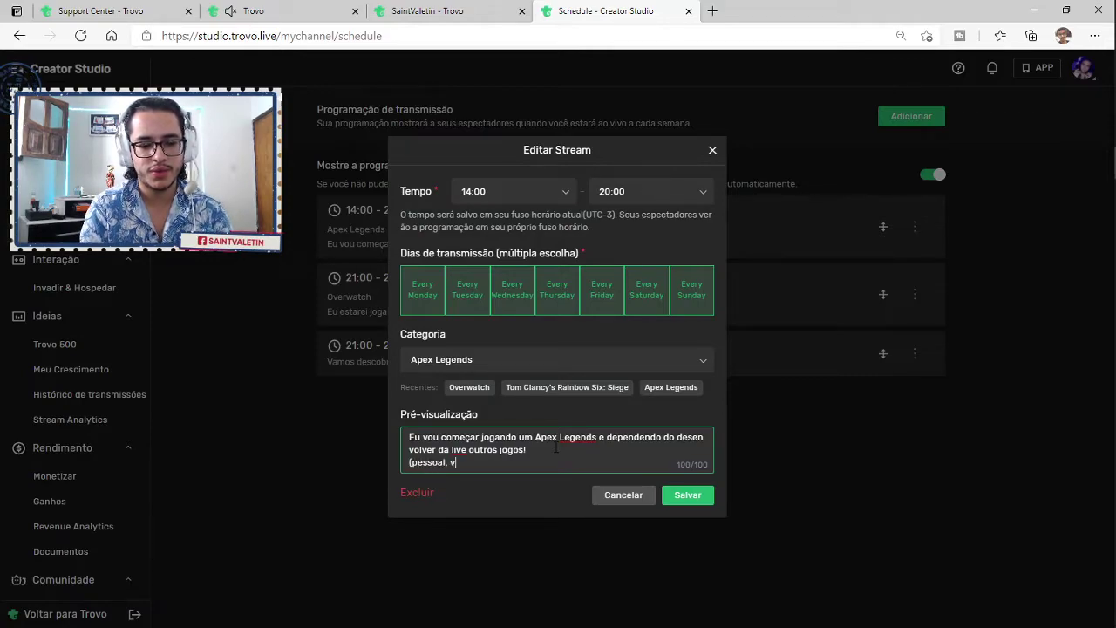
# Step: Replace the entry's whole preview text with "Vou me atrasar hoje, será de 16h" and save the change
pyautogui.hotkey('ctrl', 'a')
pyautogui.press('BackSpace')
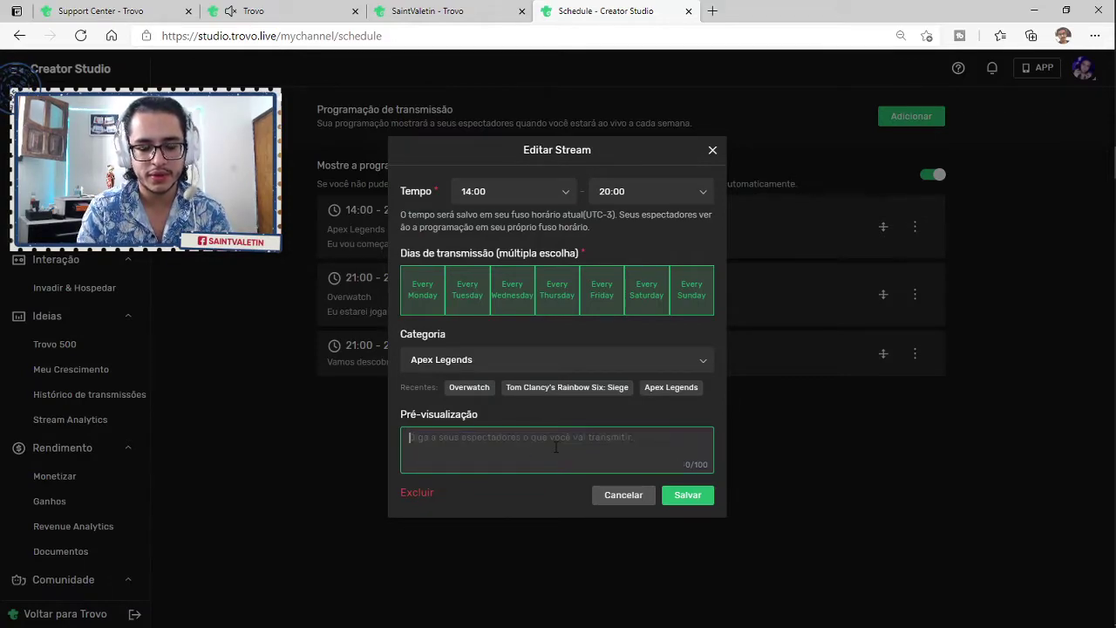
pyautogui.write('Vou me at')
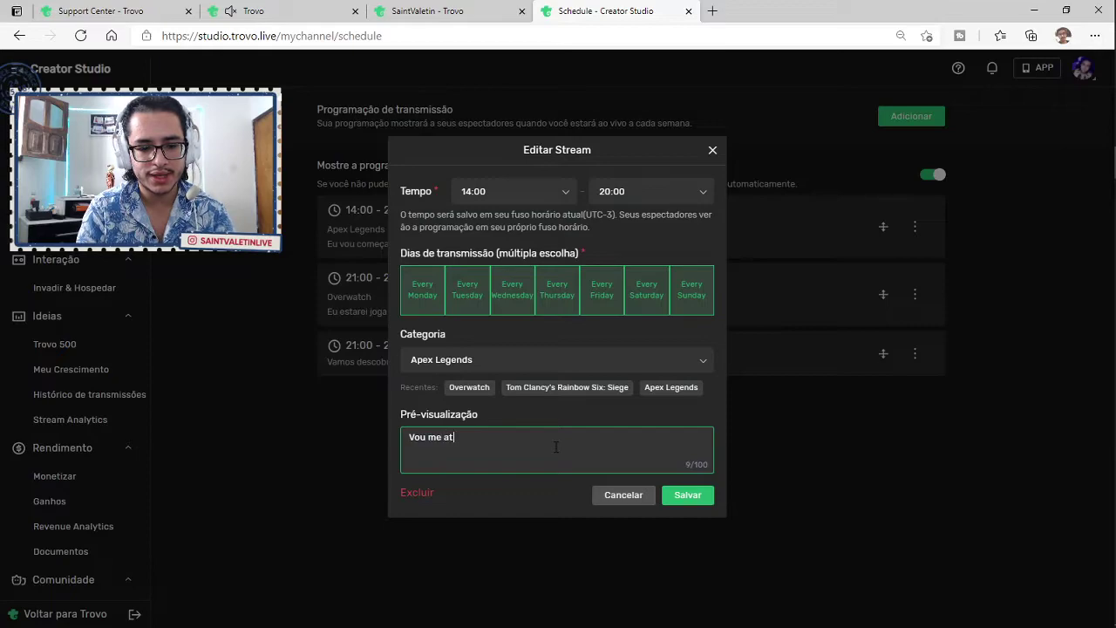
pyautogui.write('rasar hoje, será de 16h')
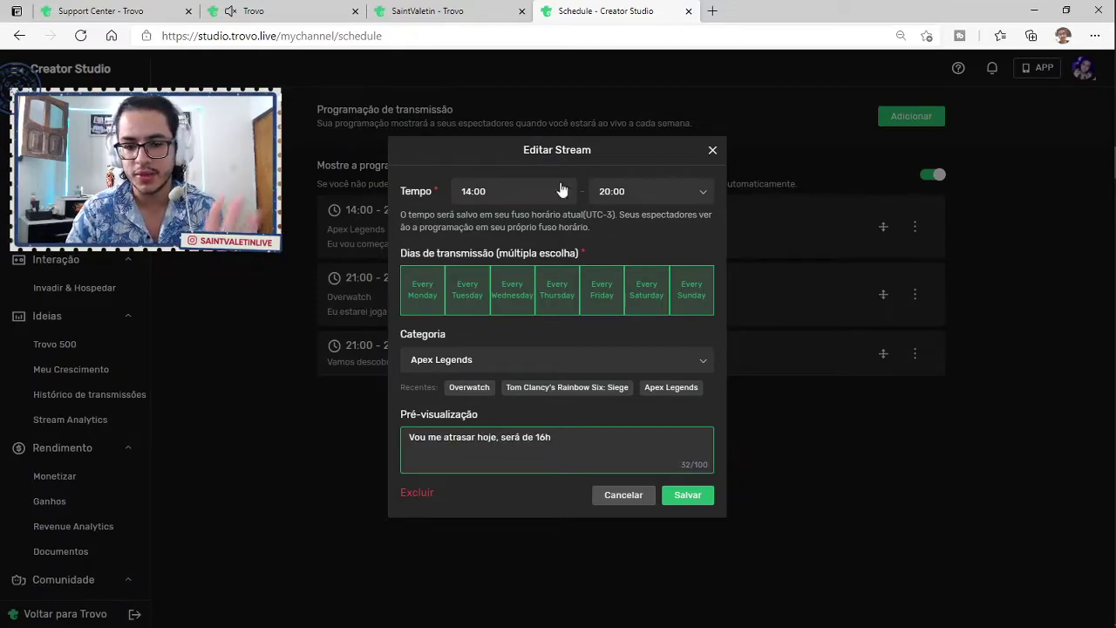
pyautogui.click(702, 498)
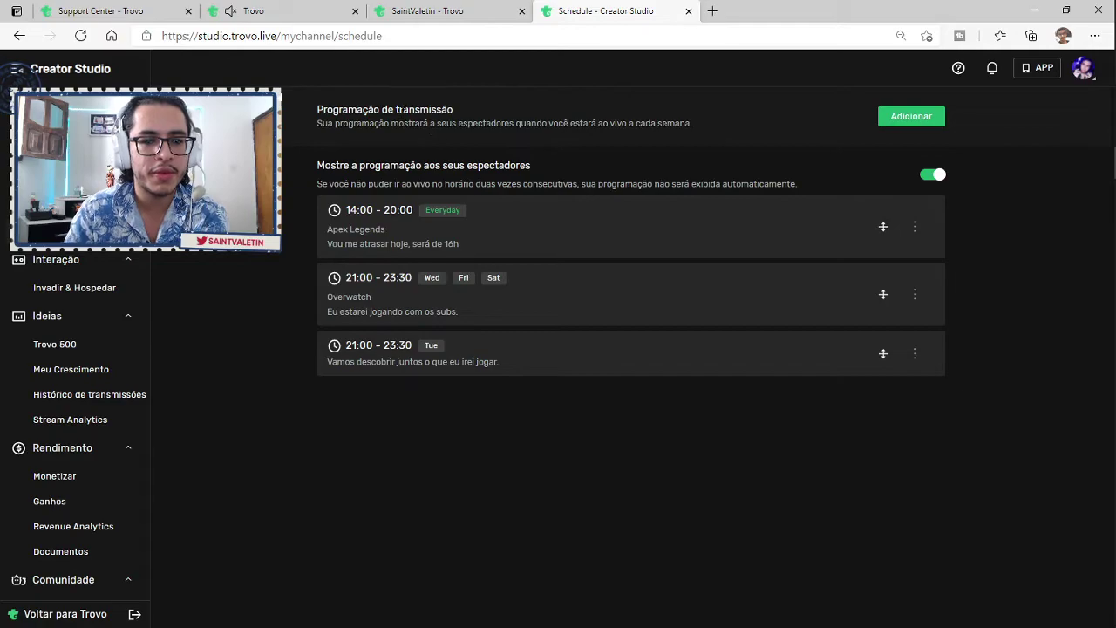
# Step: Switch back to the Support Center article and review its sections on reminders and adding a stream schedule
pyautogui.click(145, 12)
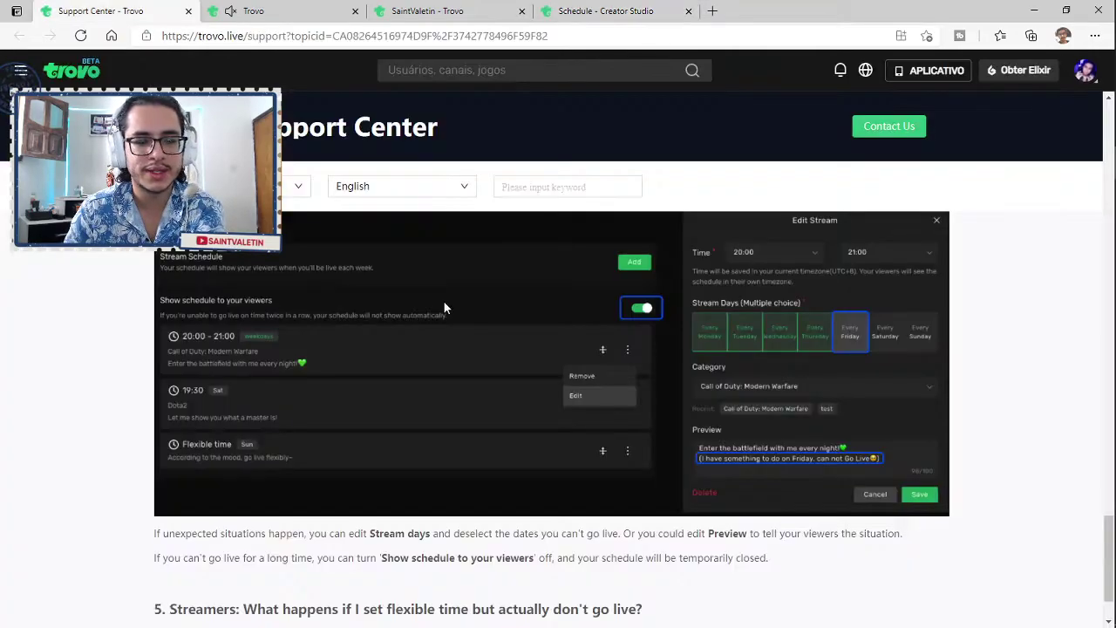
pyautogui.scroll(-1, 419, 327)
pyautogui.scroll(15, 422, 347)
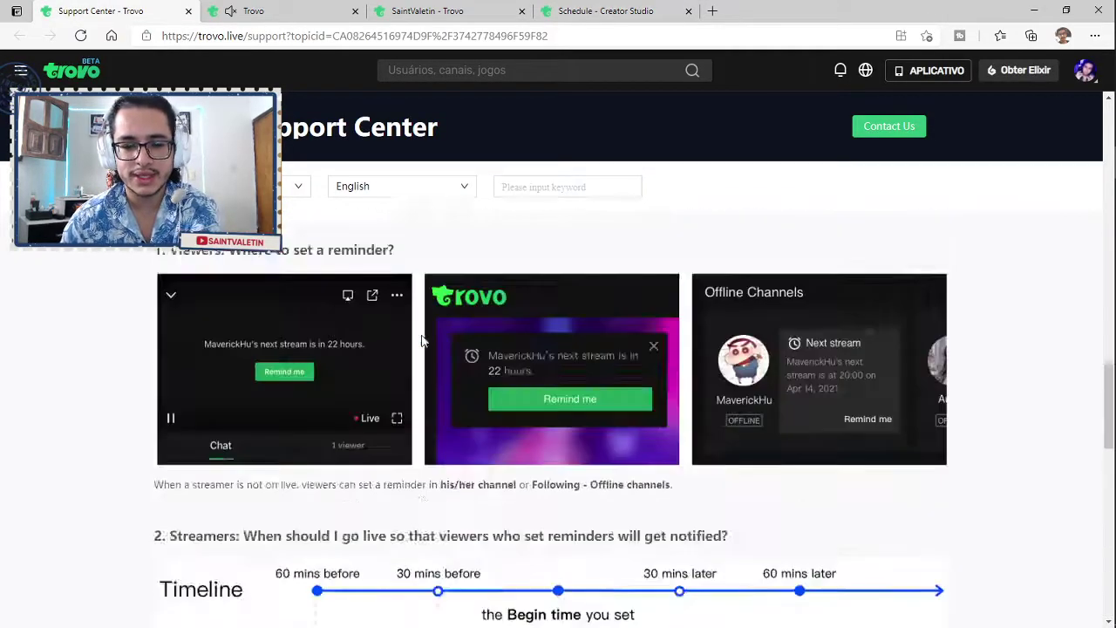
pyautogui.scroll(-4, 427, 349)
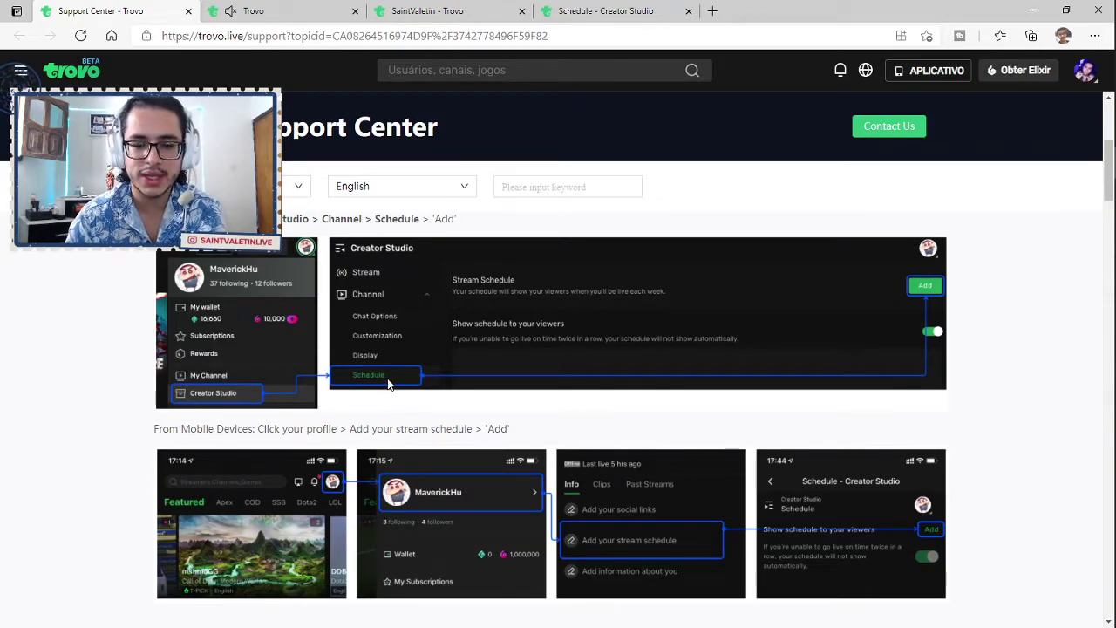
# Step: Read the article's sections on filling in, editing and deleting a schedule, and on when viewers get reminders
pyautogui.scroll(-1, 299, 450)
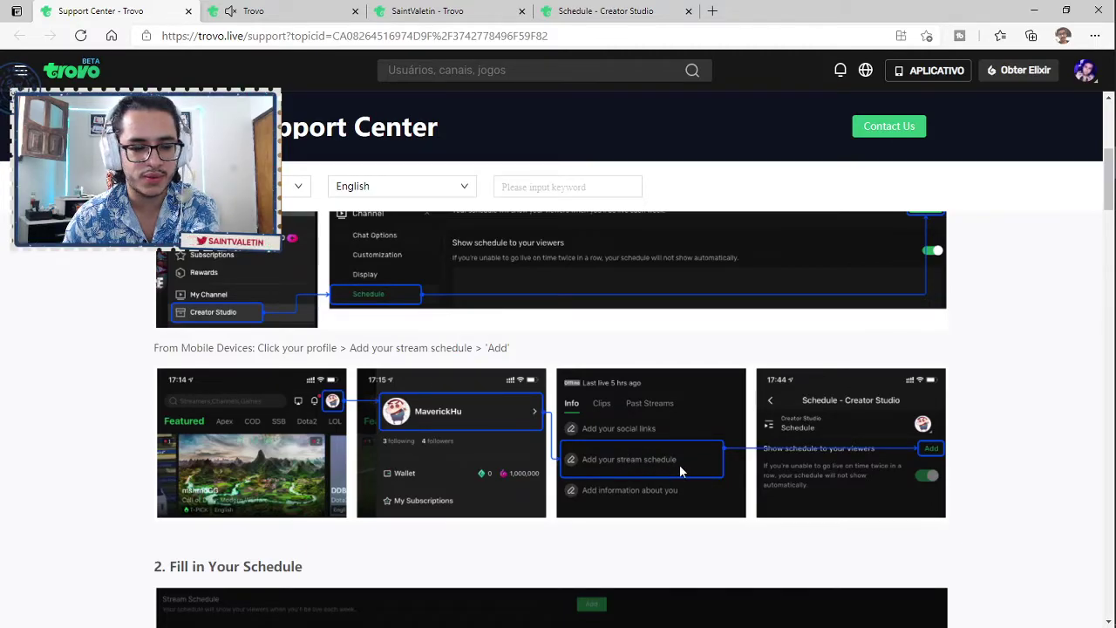
pyautogui.scroll(-4, 881, 406)
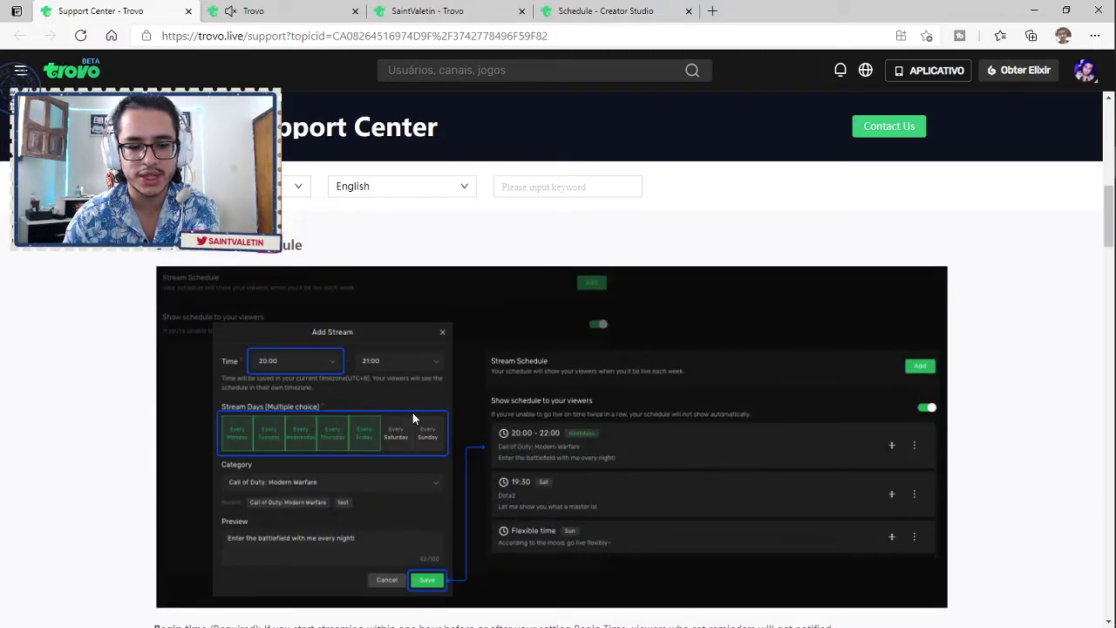
pyautogui.scroll(-15, 412, 419)
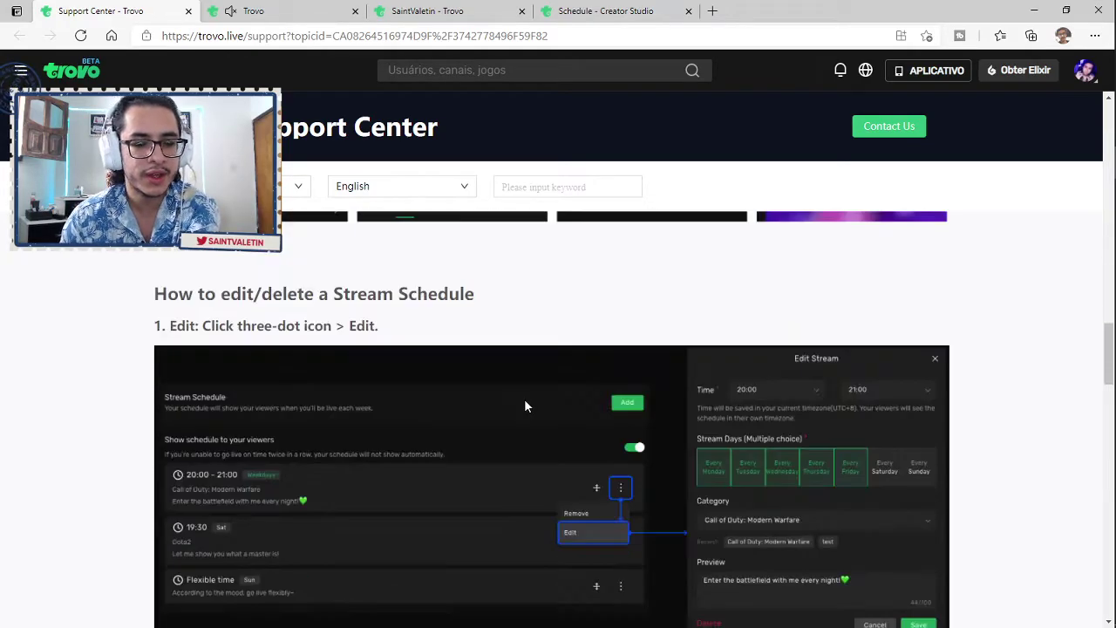
pyautogui.scroll(-10, 524, 404)
pyautogui.scroll(-2, 525, 405)
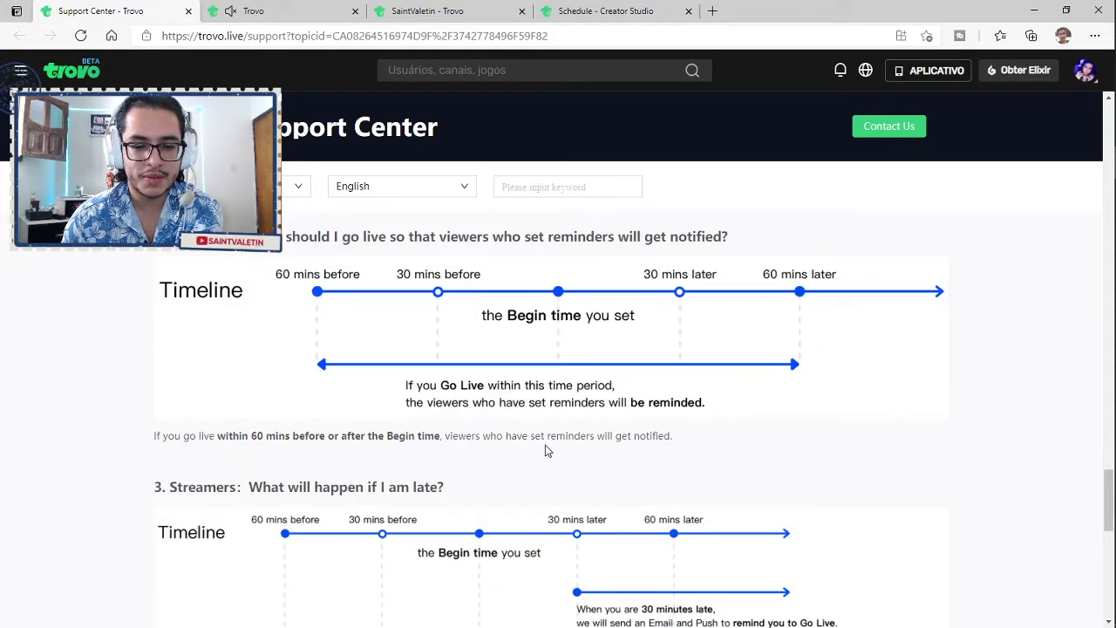
pyautogui.scroll(-1, 547, 450)
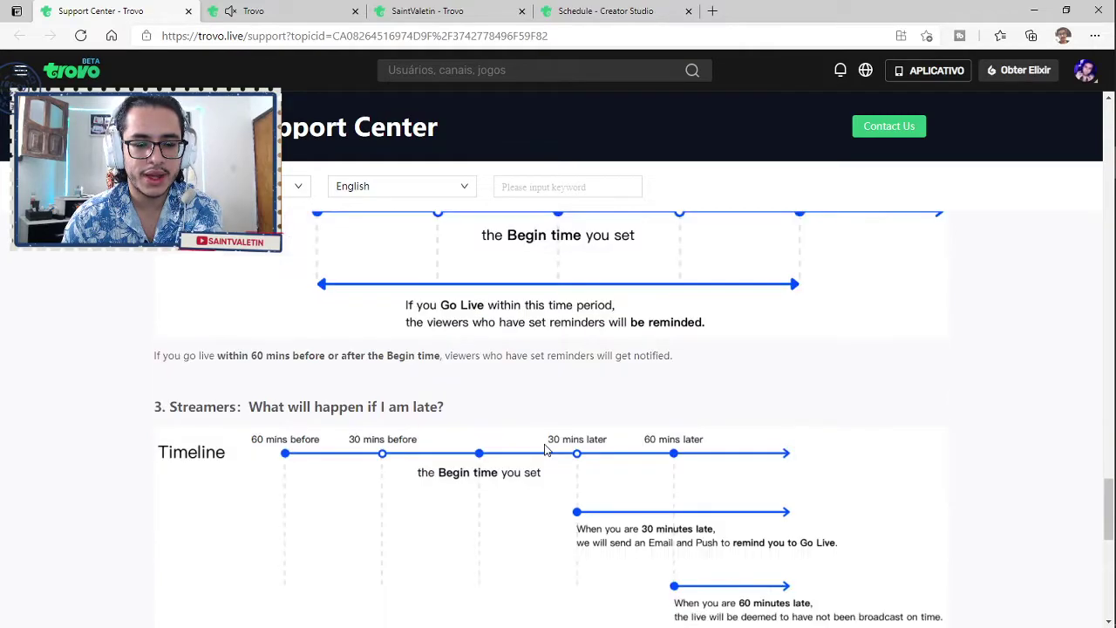
# Step: Copy the sentence about going live within 60 mins of the Begin time and translate it into Portuguese with Google
pyautogui.moveTo(682, 372); pyautogui.dragTo(155, 359)
pyautogui.hotkey('ctrl', 'c')
pyautogui.click(712, 11)
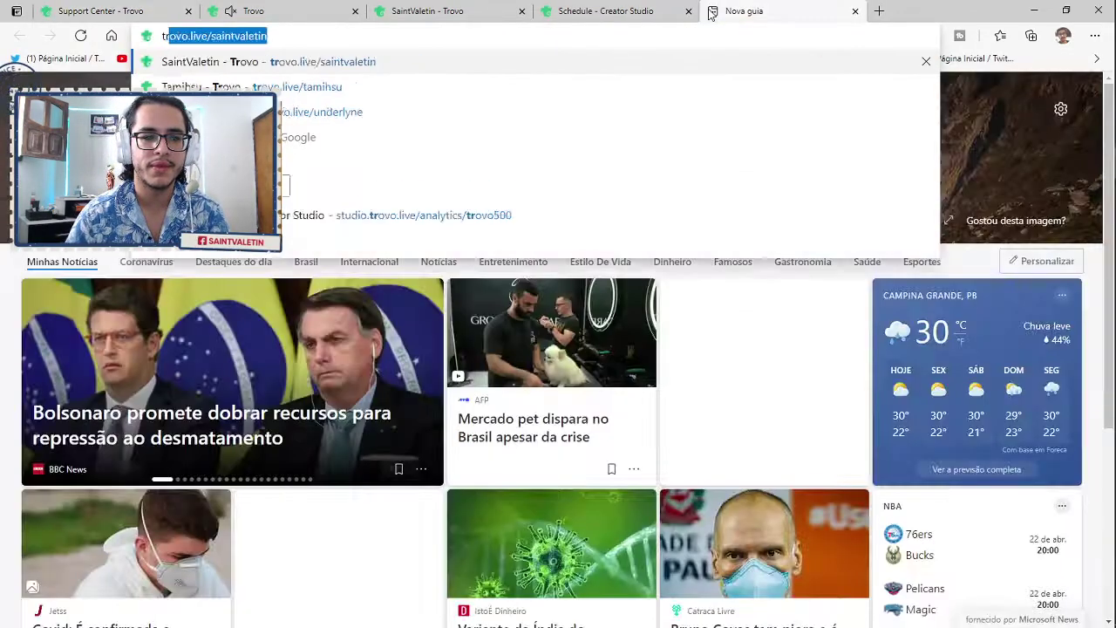
pyautogui.write('tra')
pyautogui.press('Return')
pyautogui.click(286, 280)
pyautogui.hotkey('ctrl', 'v')
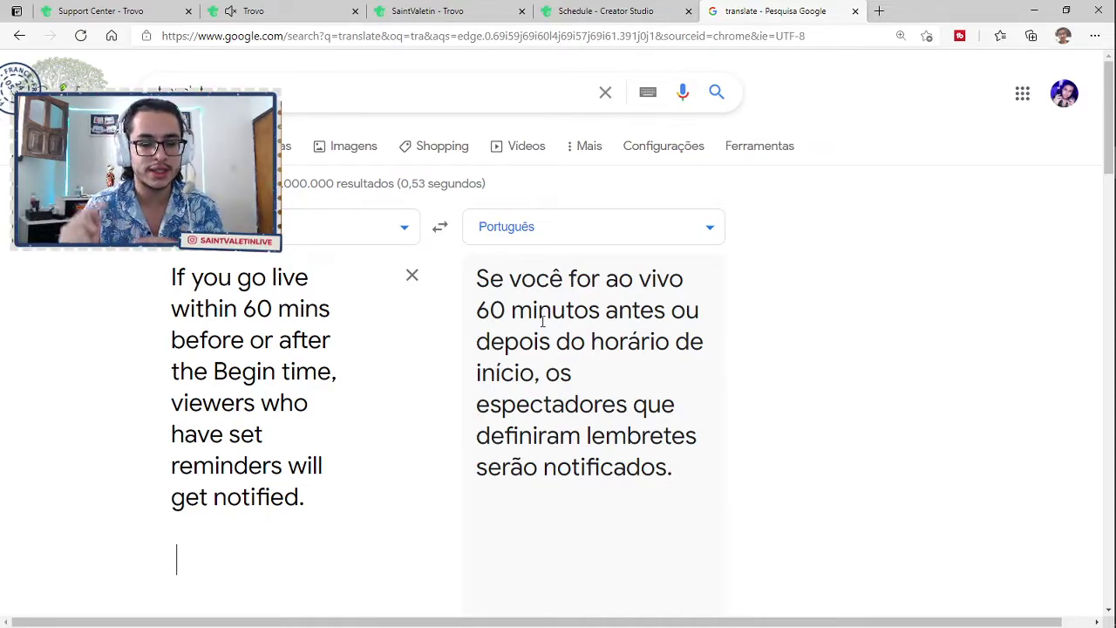
# Step: Close the translation page and switch back to the Creator Studio stream schedule
pyautogui.click(853, 11)
pyautogui.hotkey('ctrl', 'Tab')
pyautogui.hotkey('ctrl', 'Tab')
pyautogui.hotkey('ctrl', 'Tab')
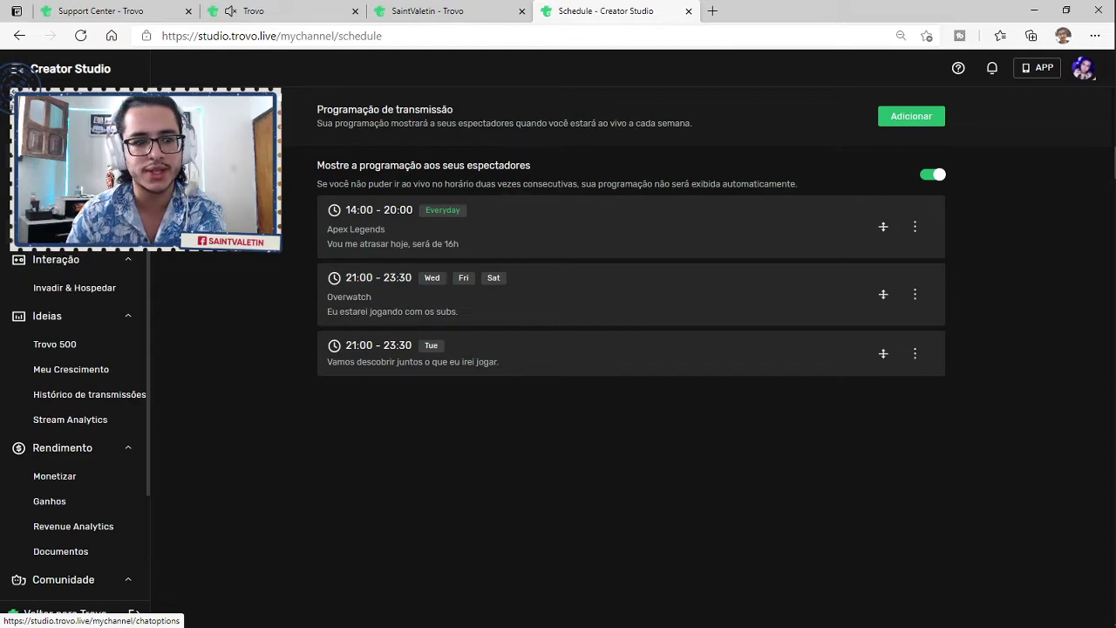
# Step: Open the stream settings page, try the text "jm\anaka" as the live notification message and erase it
pyautogui.click(61, 157)
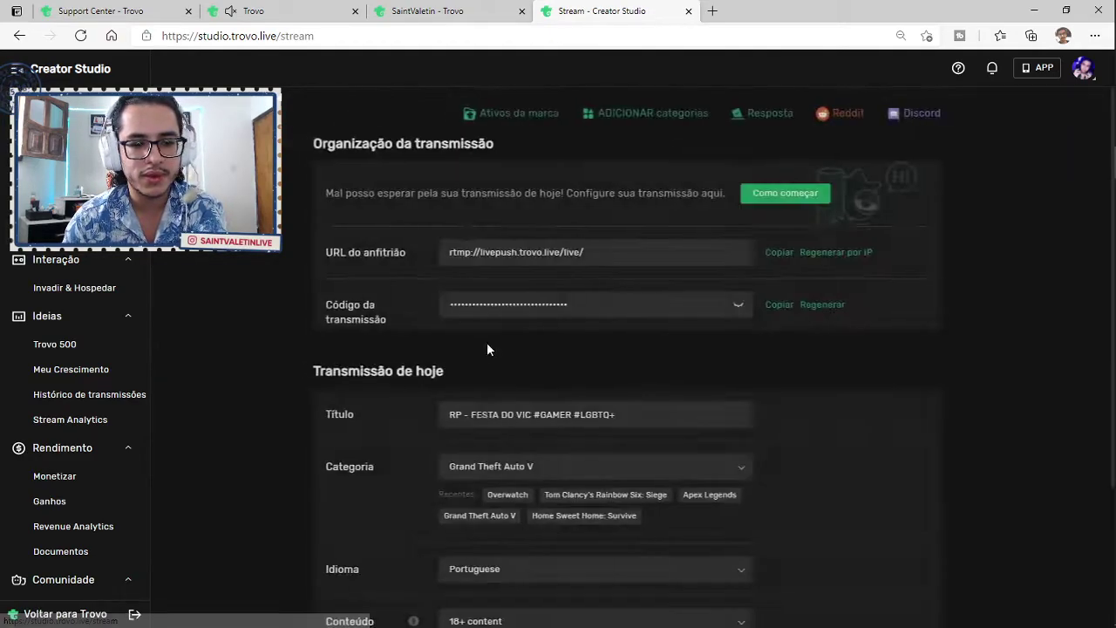
pyautogui.scroll(-2, 505, 349)
pyautogui.click(538, 524)
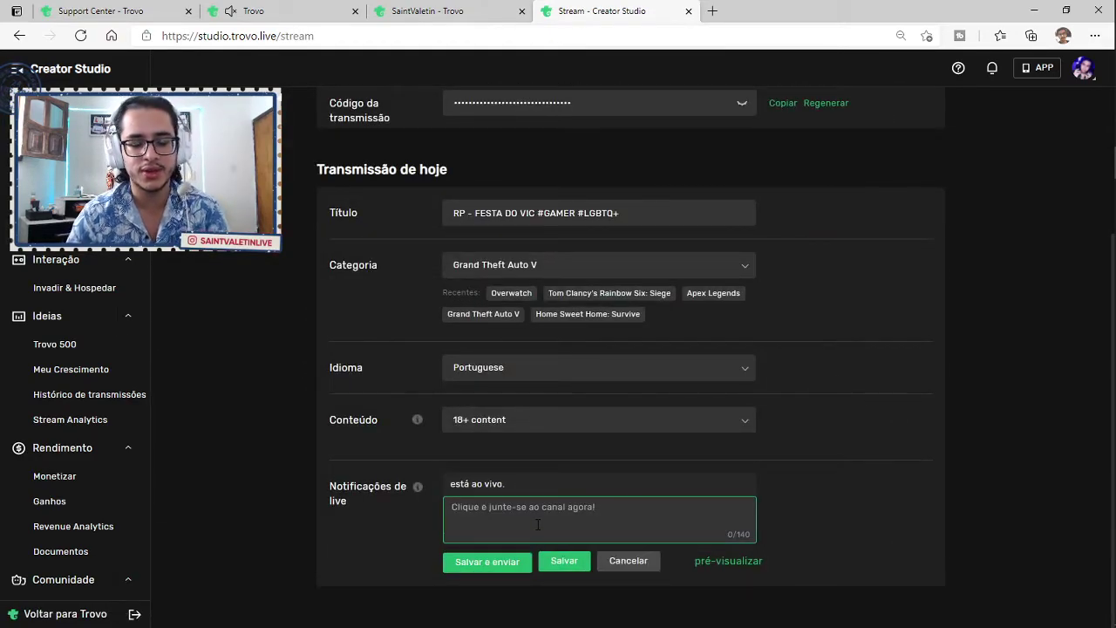
pyautogui.write('jm\\anaka')
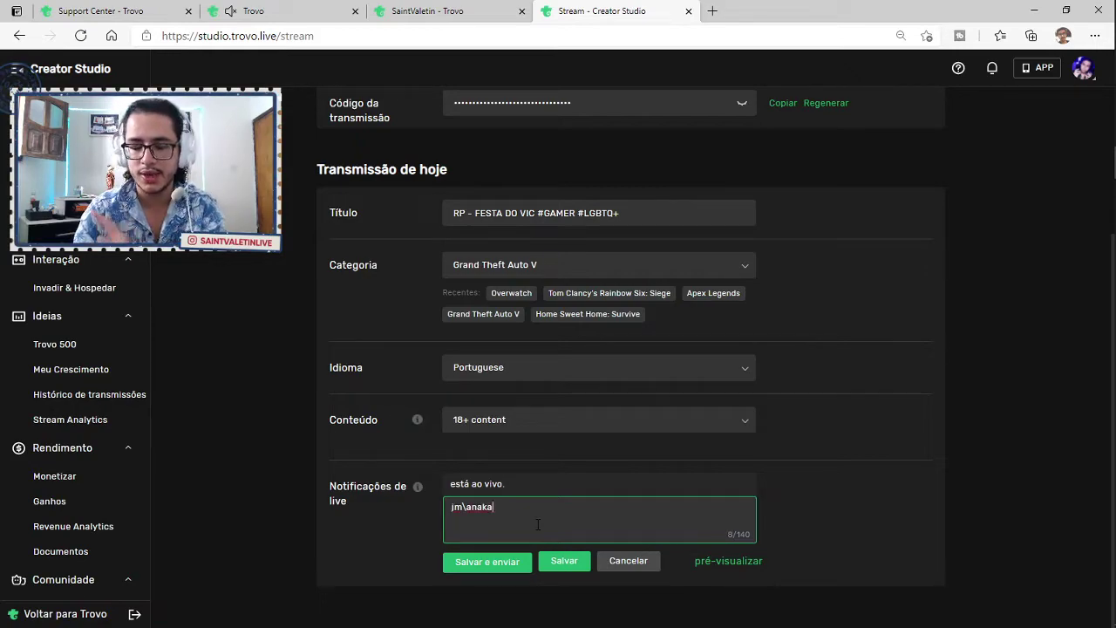
pyautogui.press('BackSpace')
pyautogui.press('BackSpace')
pyautogui.press('BackSpace')
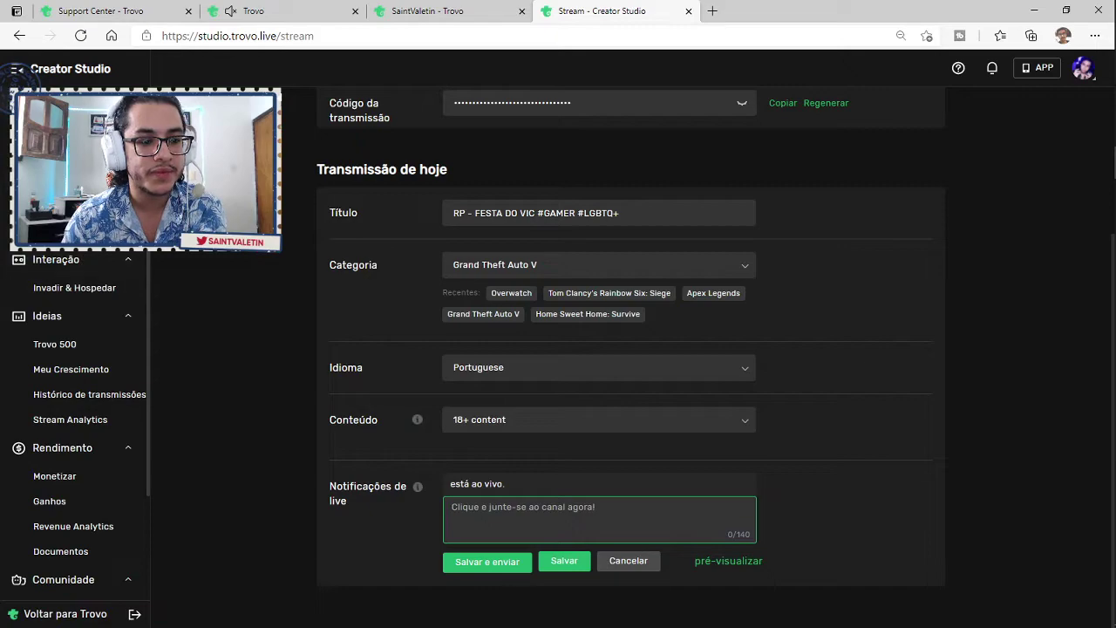
# Step: Return to the stream schedule and remove the Wednesday, Friday and Saturday Overwatch entry
pyautogui.click(74, 209)
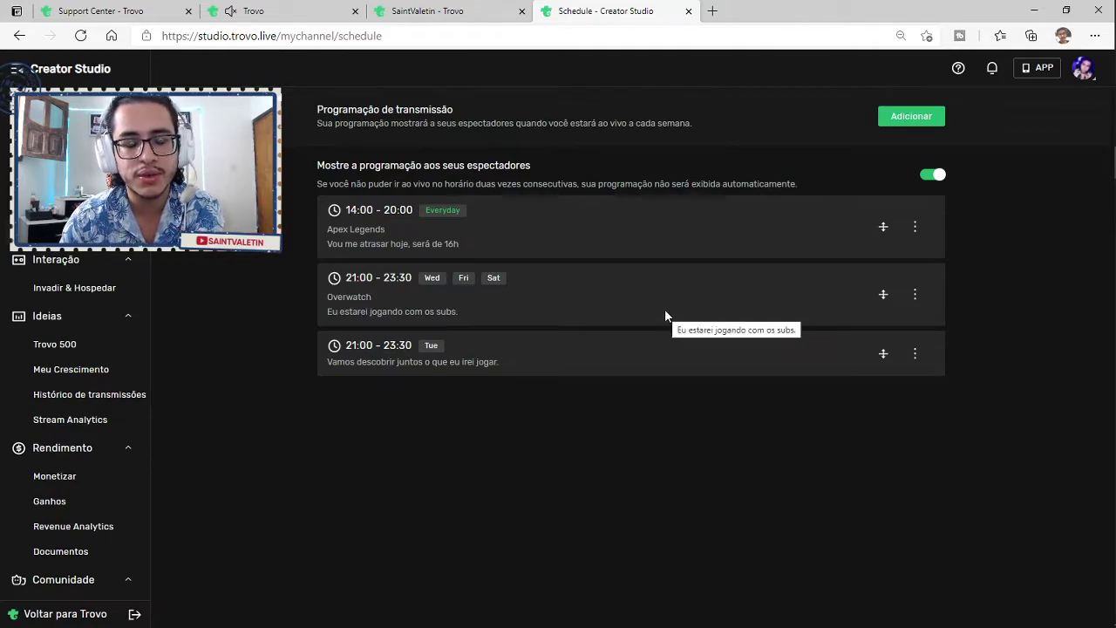
pyautogui.click(914, 228)
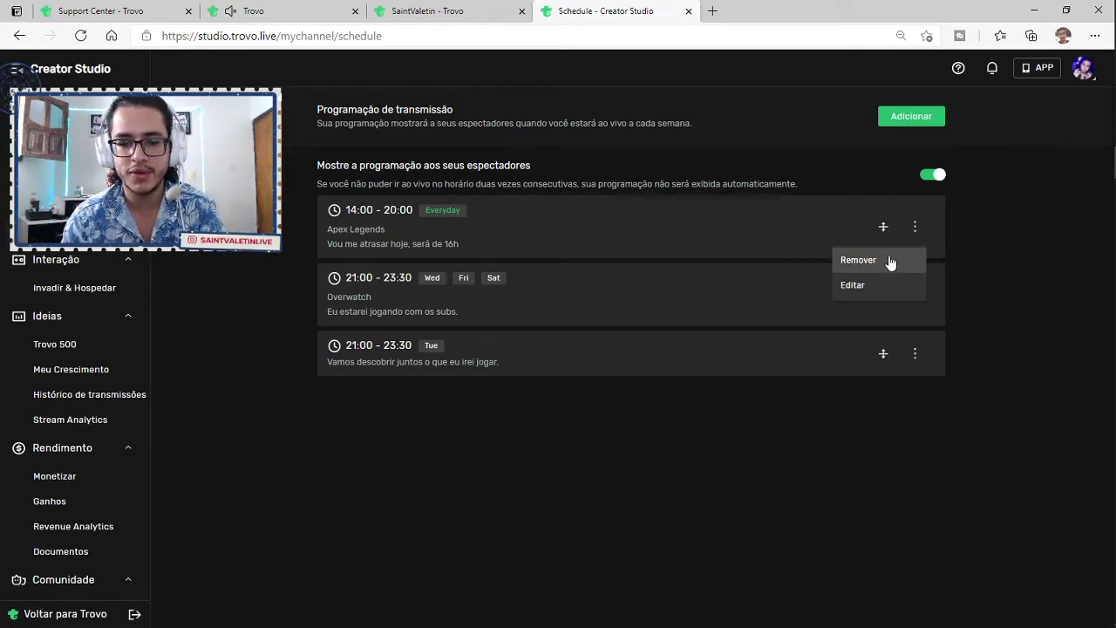
pyautogui.moveTo(918, 302)
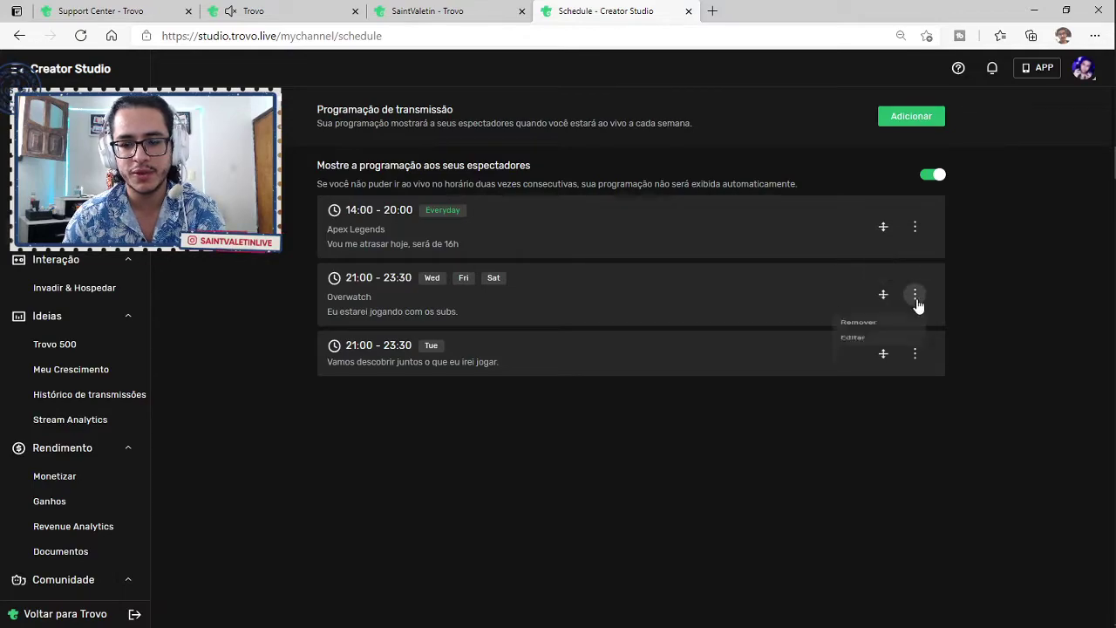
pyautogui.click(862, 326)
pyautogui.click(665, 369)
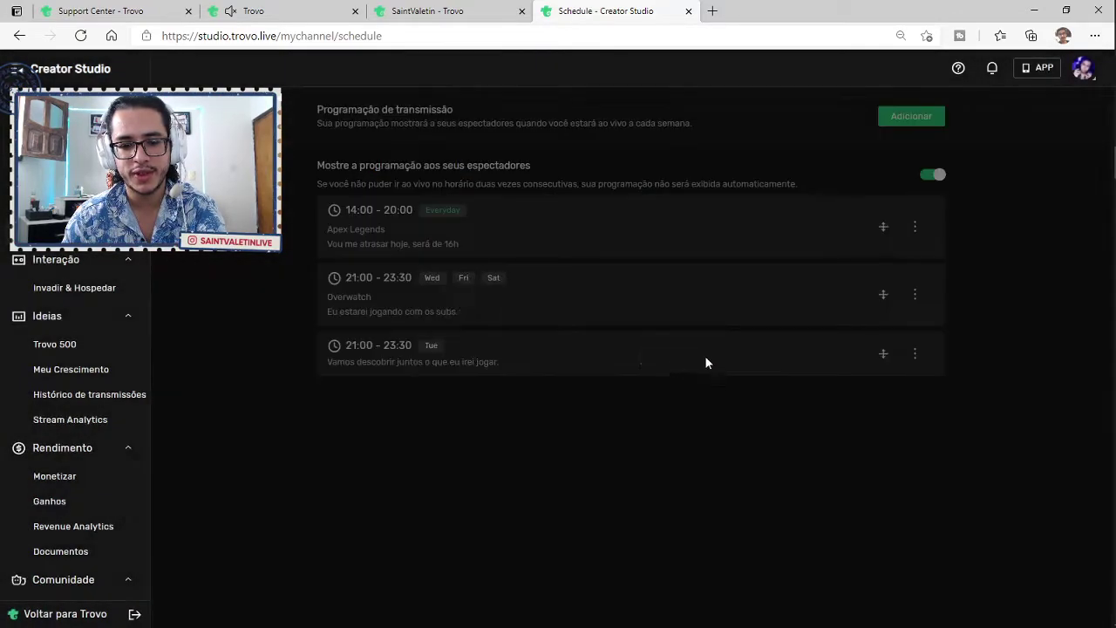
pyautogui.moveTo(881, 287)
pyautogui.mouseDown()
pyautogui.moveTo(877, 217)
pyautogui.moveTo(880, 269)
pyautogui.mouseUp()
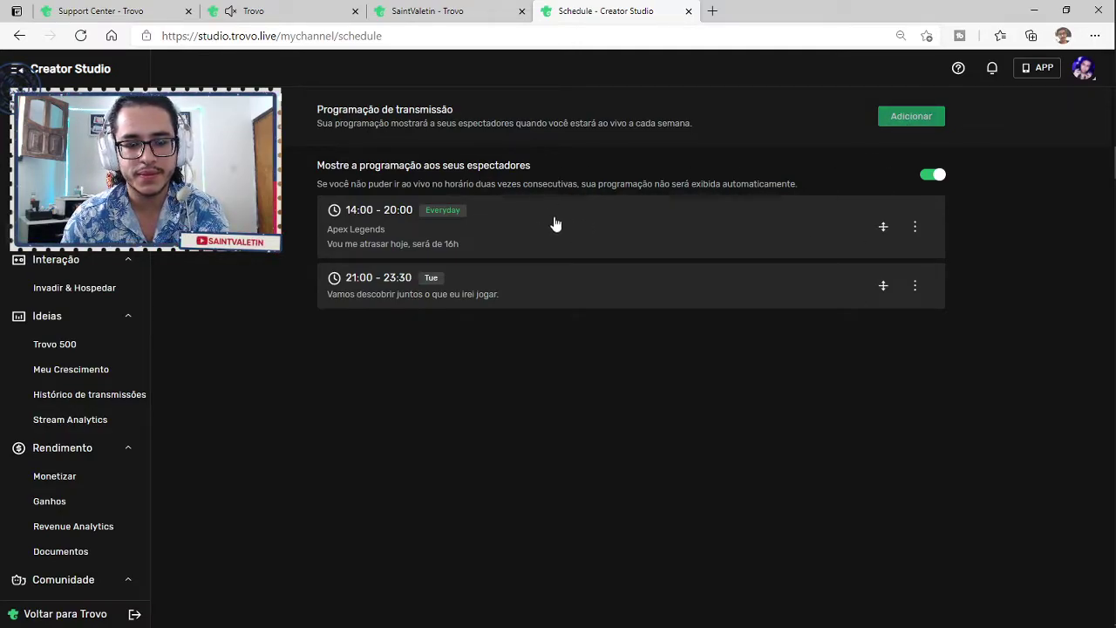
# Step: Add a stream entry for every Wednesday from 03:00 to 07:00 and save it
pyautogui.click(912, 116)
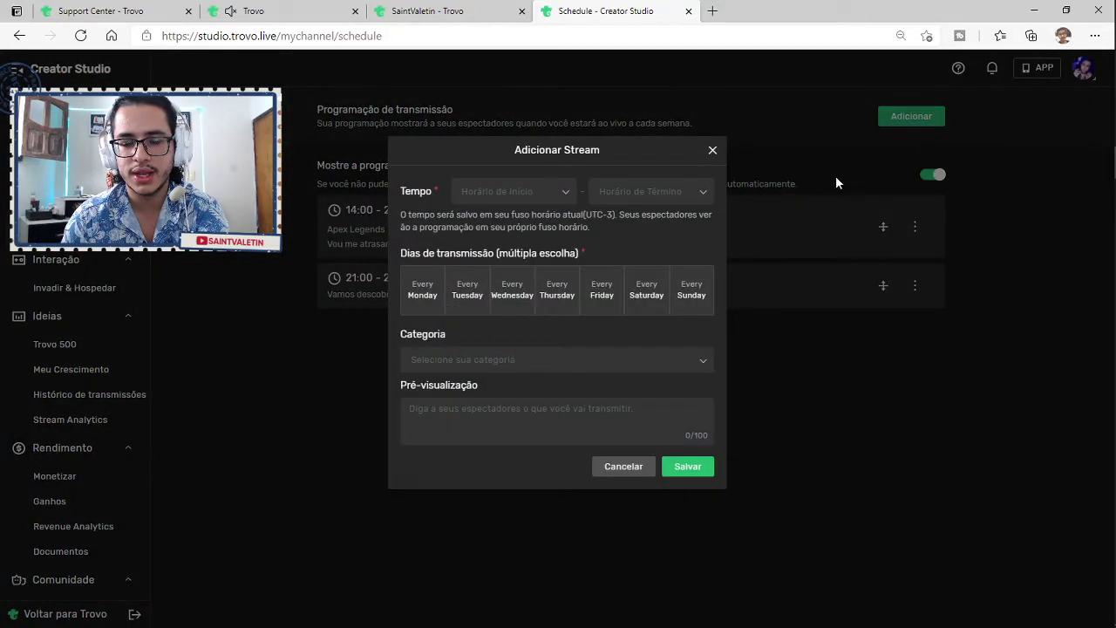
pyautogui.click(525, 301)
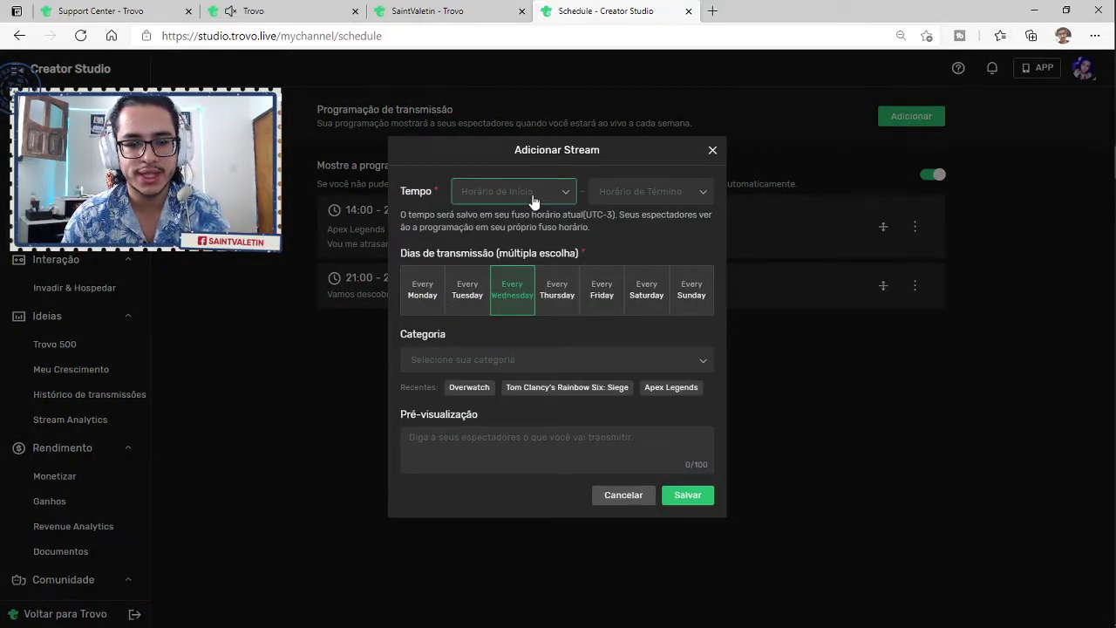
pyautogui.click(528, 193)
pyautogui.scroll(-3, 509, 288)
pyautogui.click(494, 342)
pyautogui.click(633, 188)
pyautogui.scroll(-3, 634, 299)
pyautogui.click(635, 342)
pyautogui.click(692, 496)
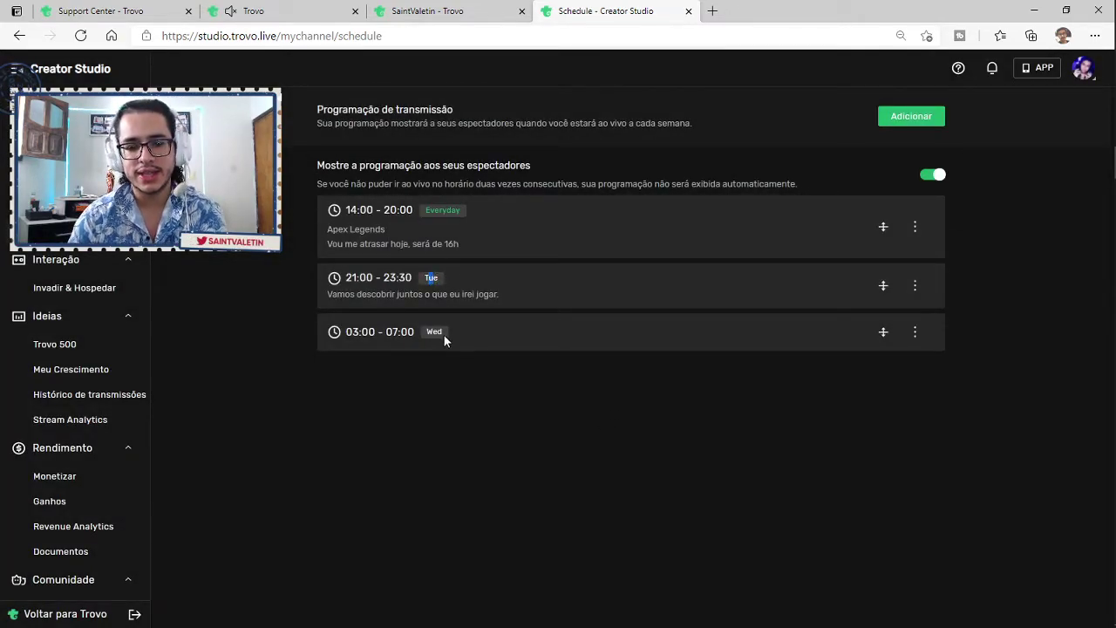
# Step: Reorder the schedule so the Wednesday entry sits above the Tuesday entry
pyautogui.moveTo(440, 277); pyautogui.dragTo(435, 279)
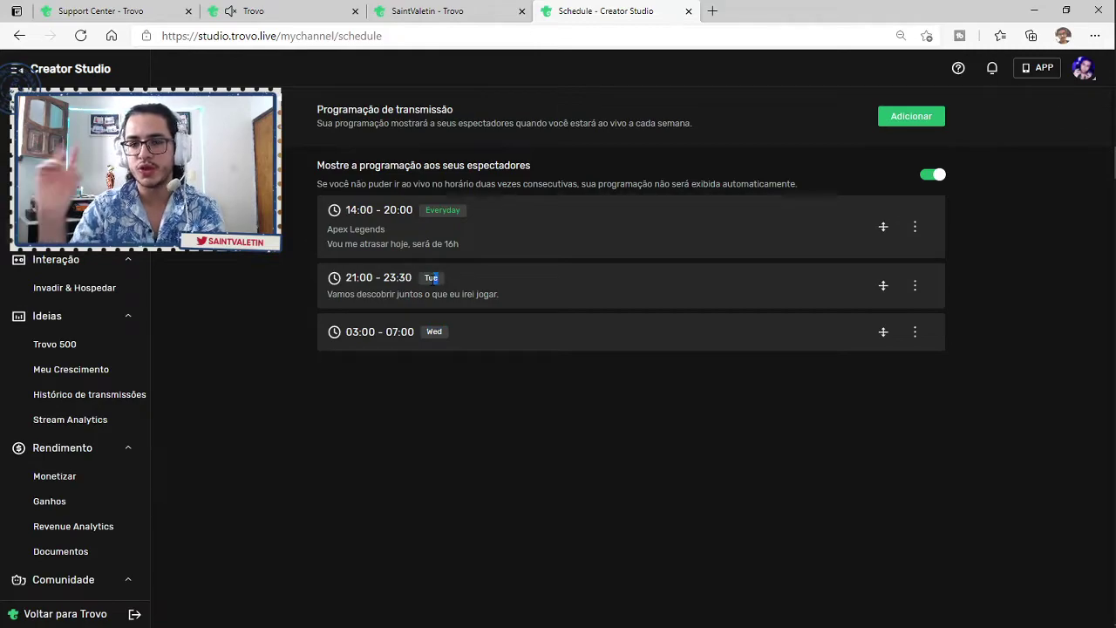
pyautogui.click(437, 287)
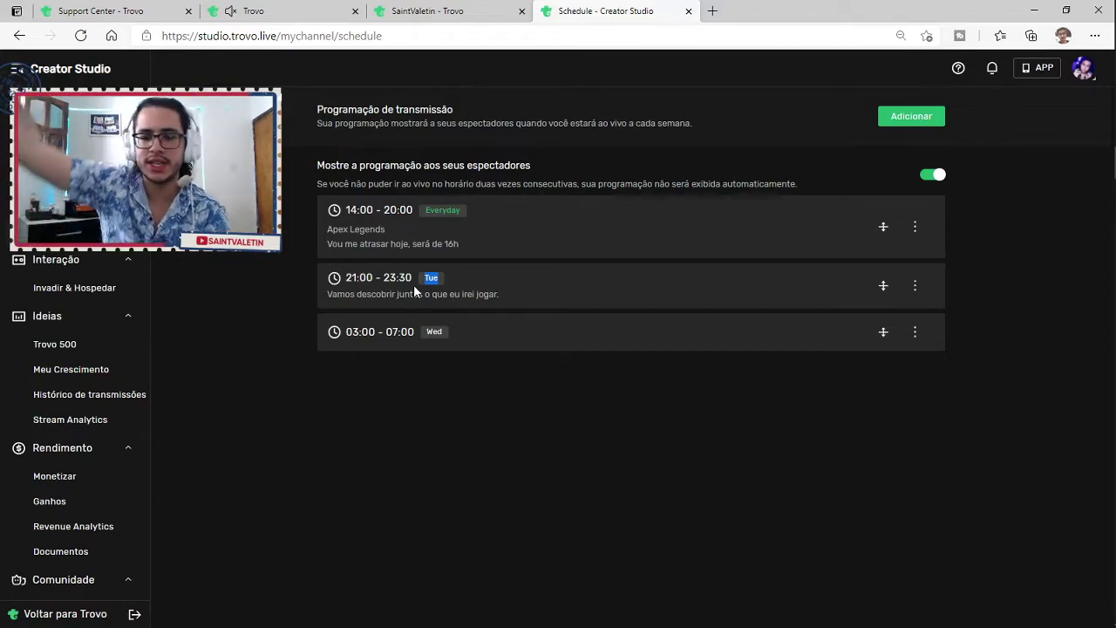
pyautogui.moveTo(883, 332); pyautogui.dragTo(877, 280)
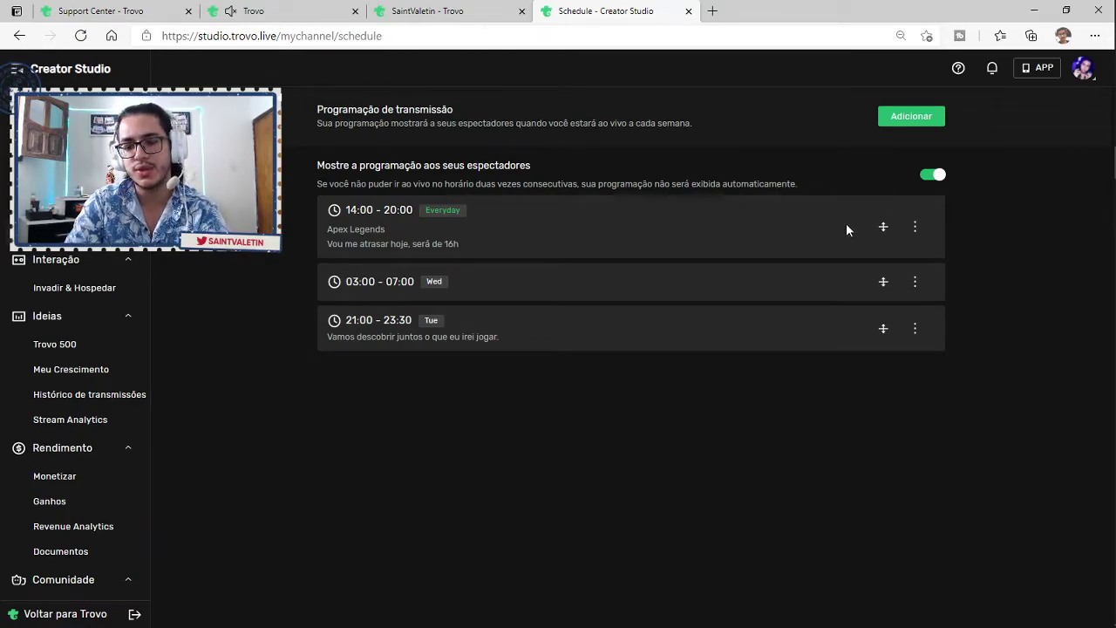
# Step: Open the Wednesday 03:00–07:00 entry for editing and save it without changing its settings
pyautogui.click(915, 283)
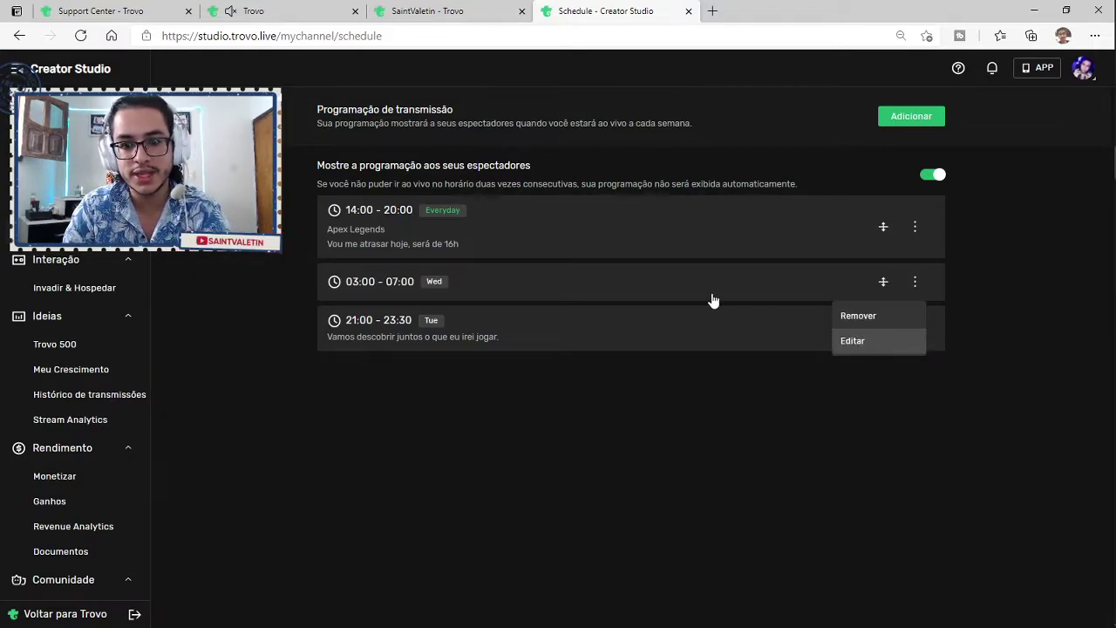
pyautogui.click(842, 340)
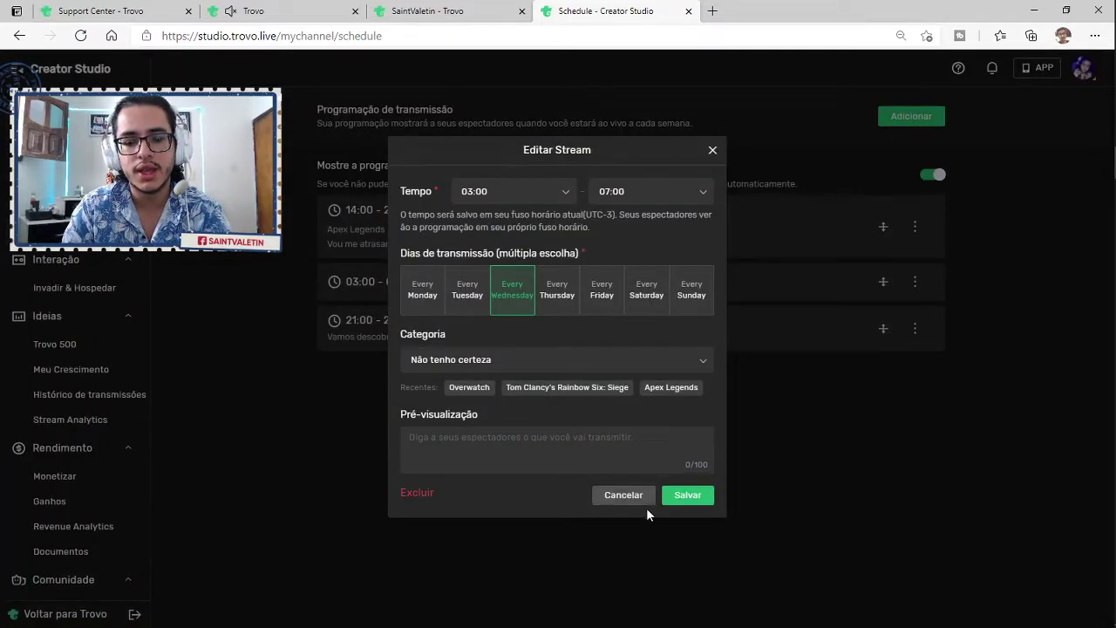
pyautogui.click(703, 494)
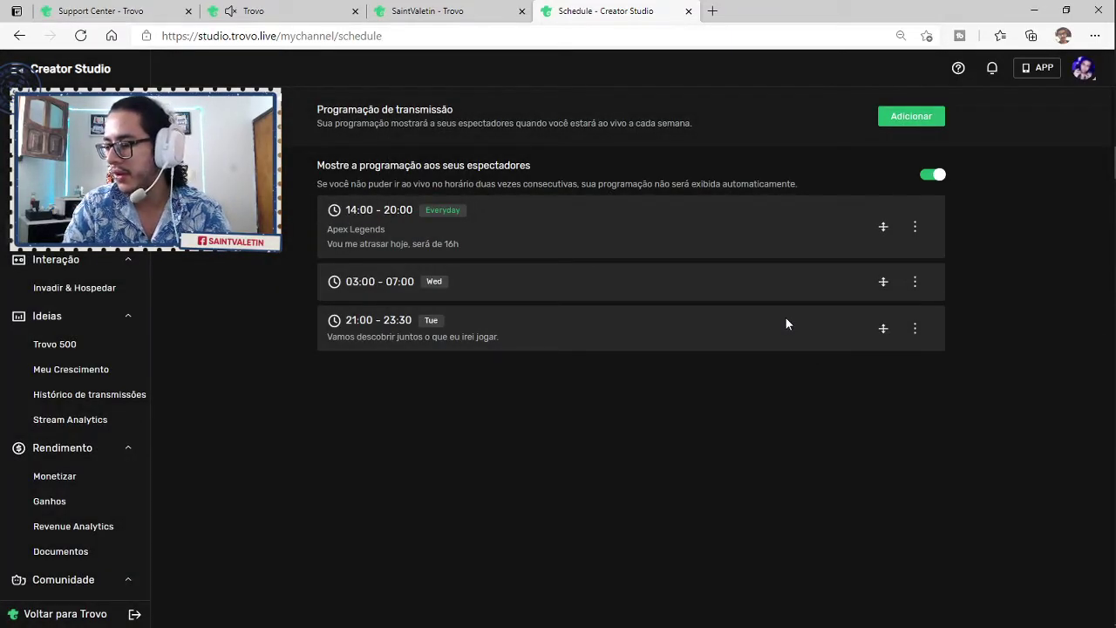